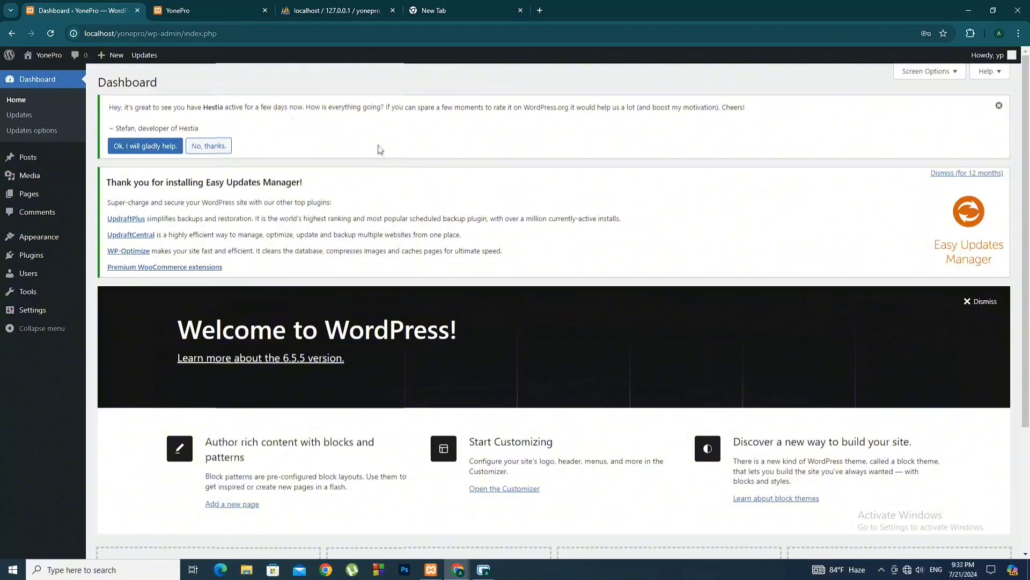
Show the Site Health Status and At a Glance boxes on the dashboard, view them, and hide both again
scroll(710, 191, down, 3)
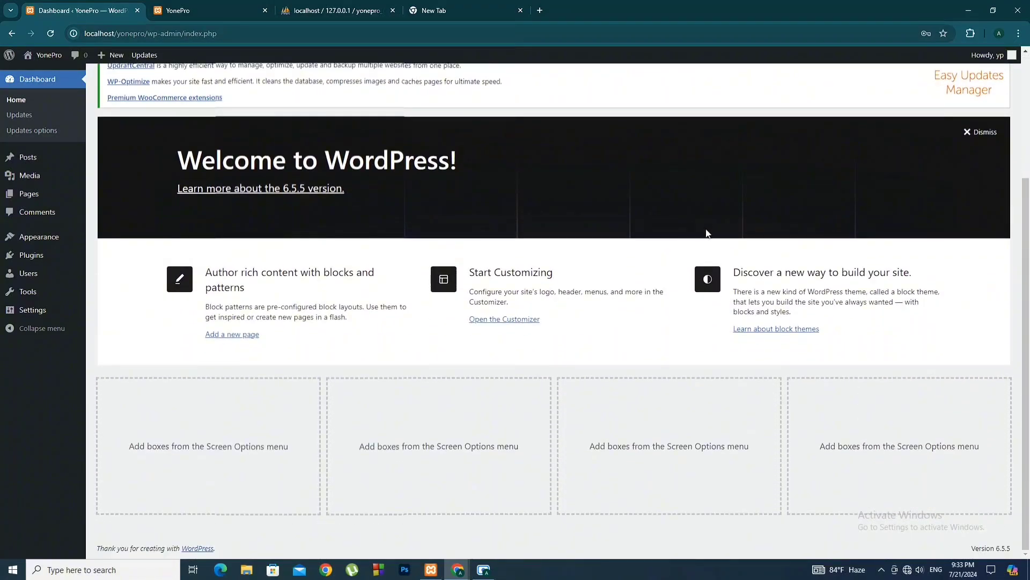
scroll(870, 232, up, 3)
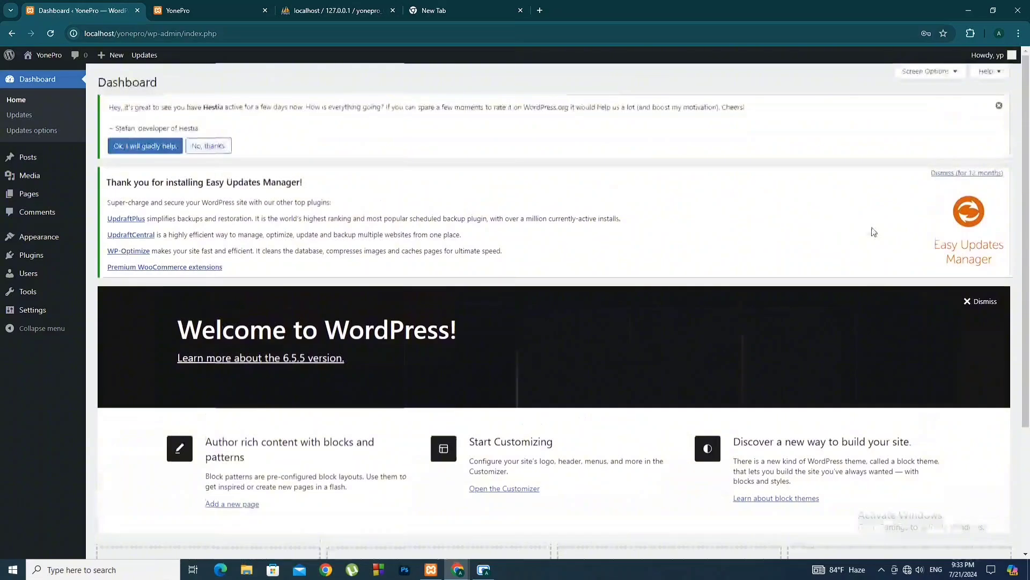
click(951, 71)
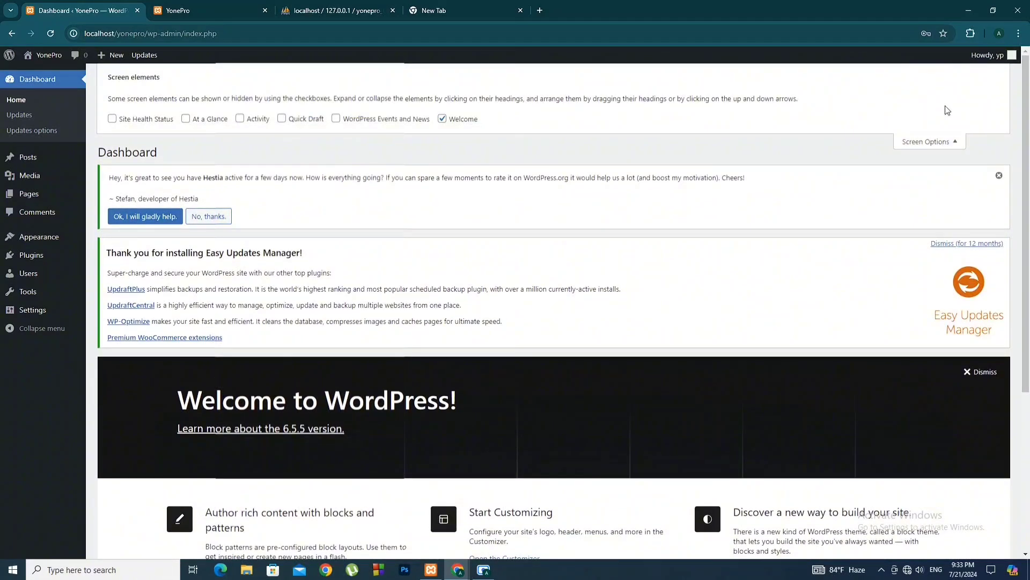
click(112, 120)
scroll(543, 239, down, 5)
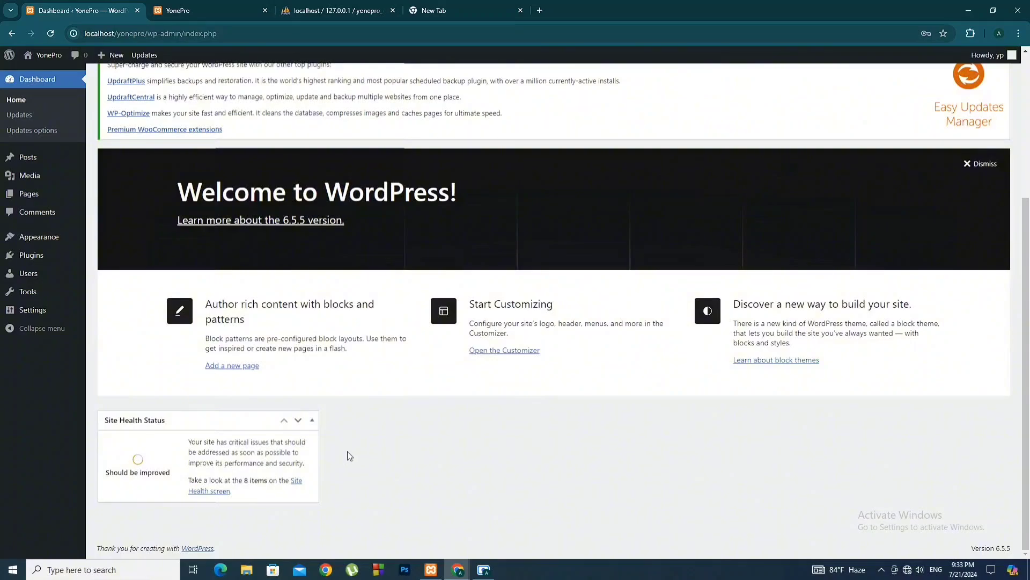
scroll(348, 451, up, 5)
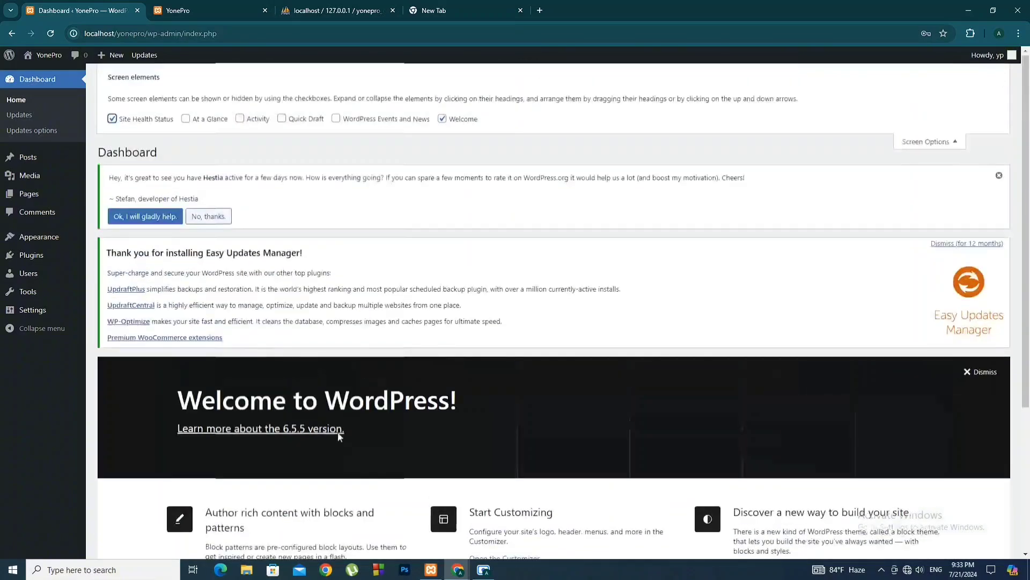
click(189, 120)
scroll(493, 338, down, 5)
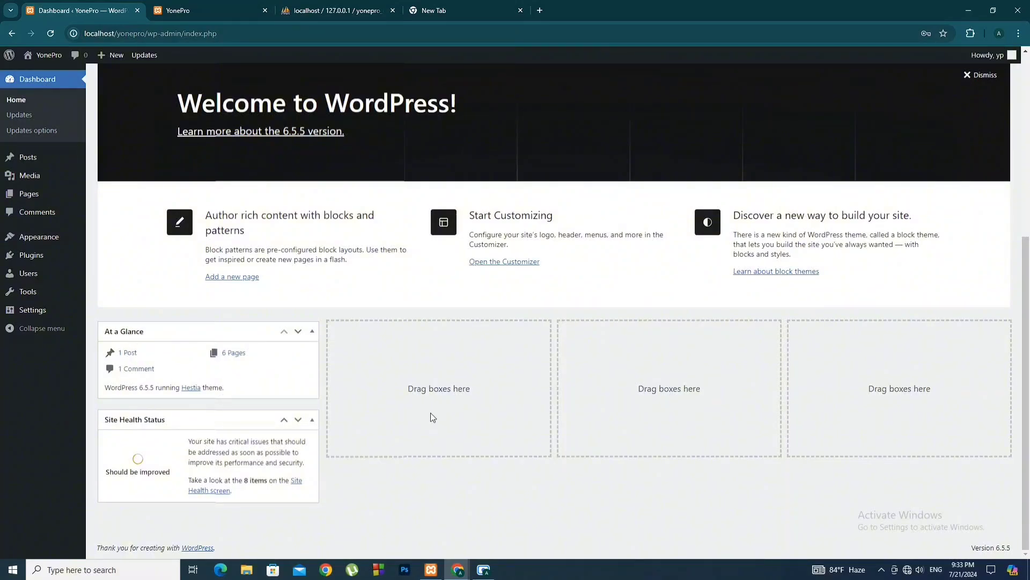
scroll(432, 417, up, 5)
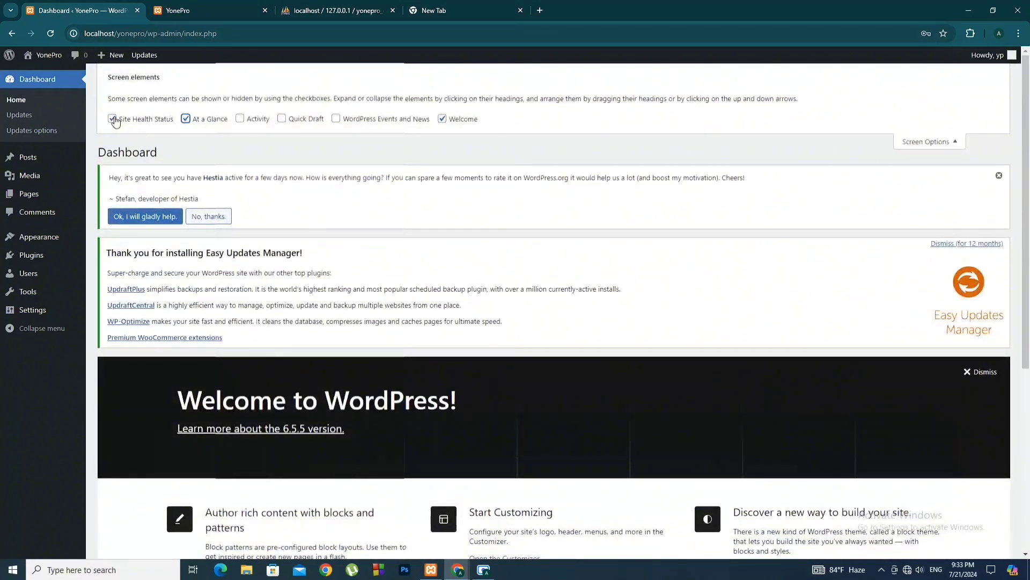
click(113, 119)
click(185, 118)
Show the Activity box on the dashboard, view its contents, and hide it again
click(241, 120)
scroll(435, 263, down, 5)
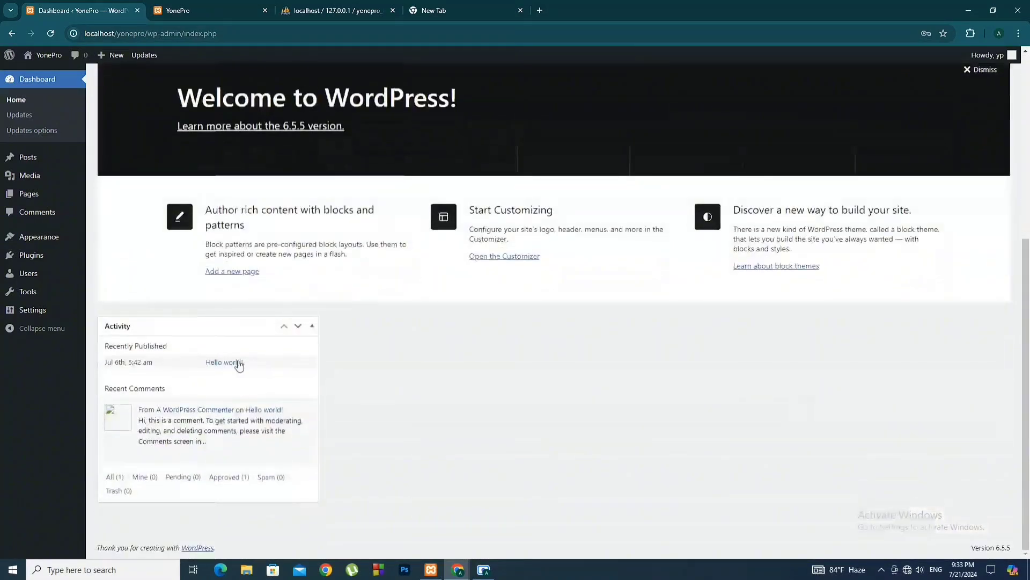
scroll(384, 382, up, 6)
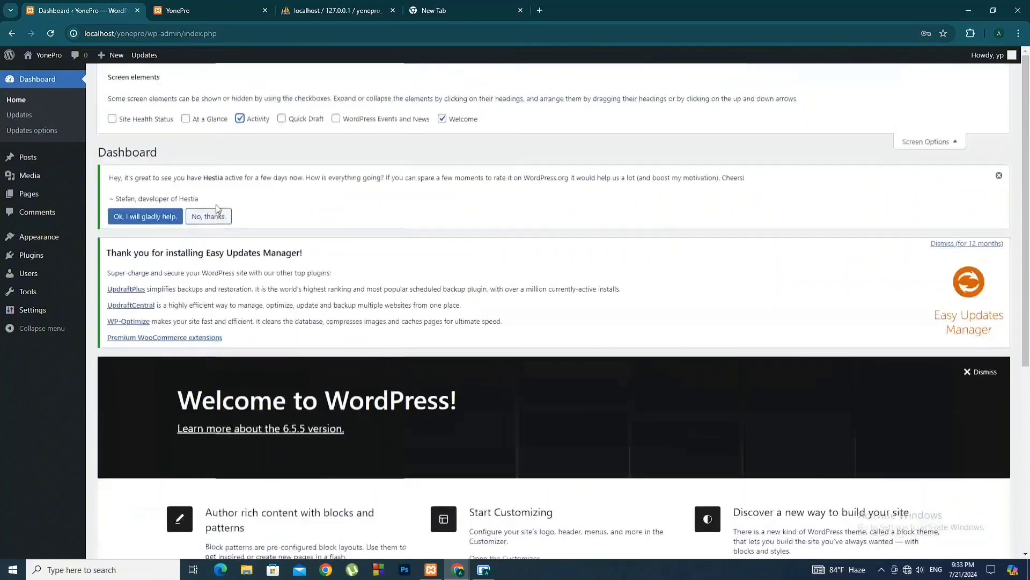
click(241, 120)
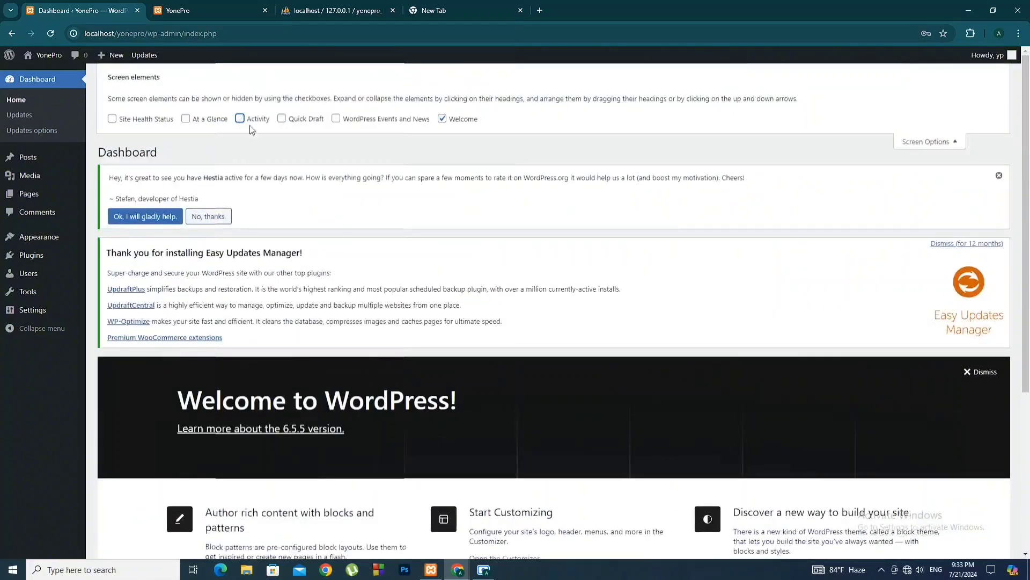
Show the Quick Draft box on the dashboard, view its form, and hide it again
click(282, 120)
scroll(433, 304, down, 5)
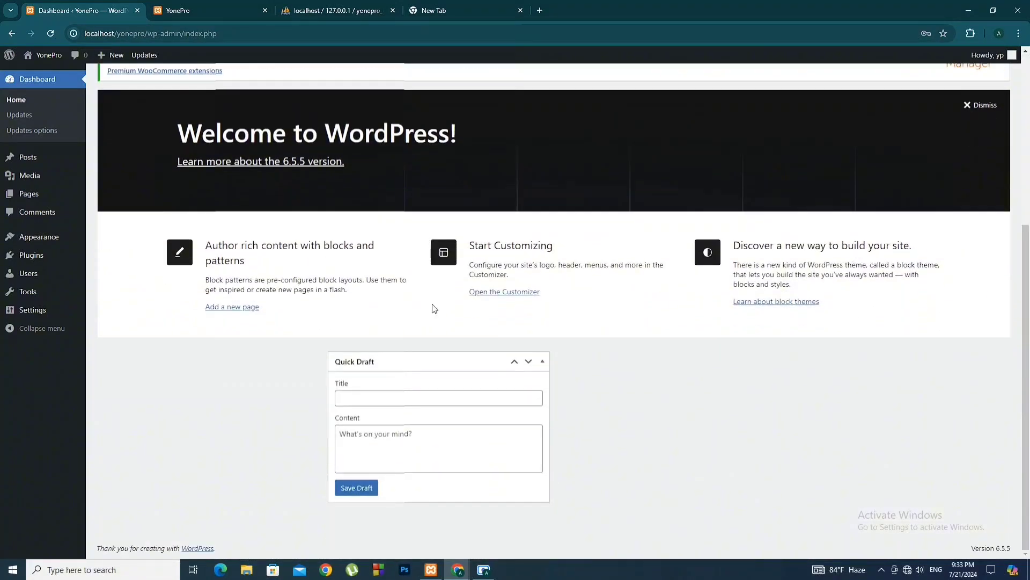
scroll(580, 427, up, 5)
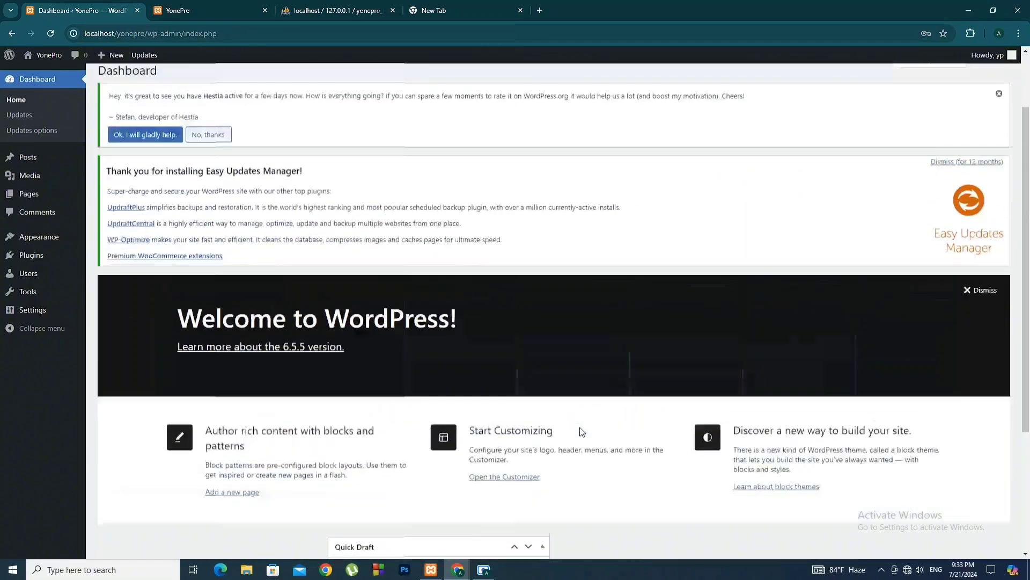
click(282, 120)
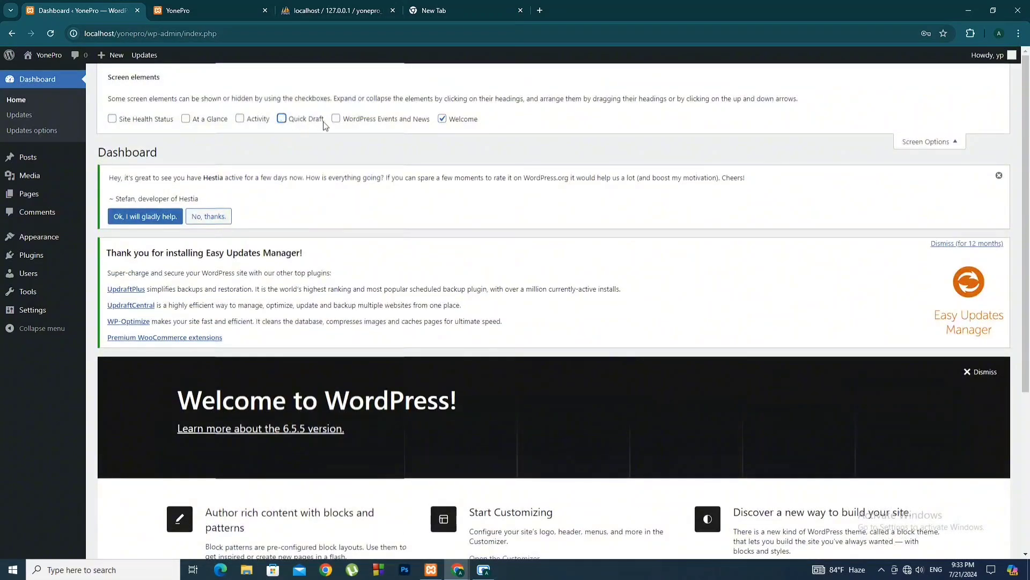
Show the WordPress Events and News box on the dashboard, view it, and hide it again
click(336, 119)
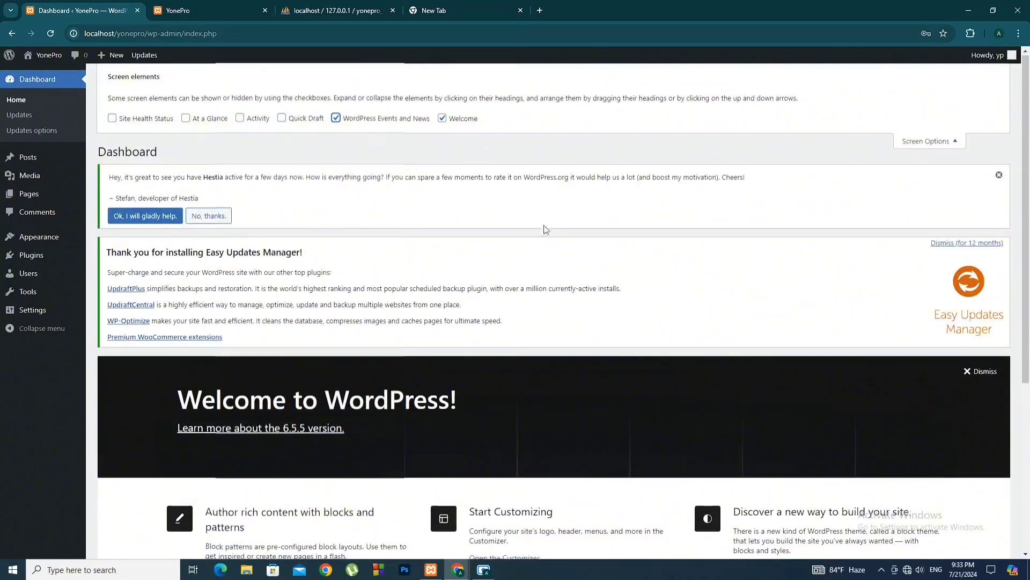
scroll(551, 314, down, 5)
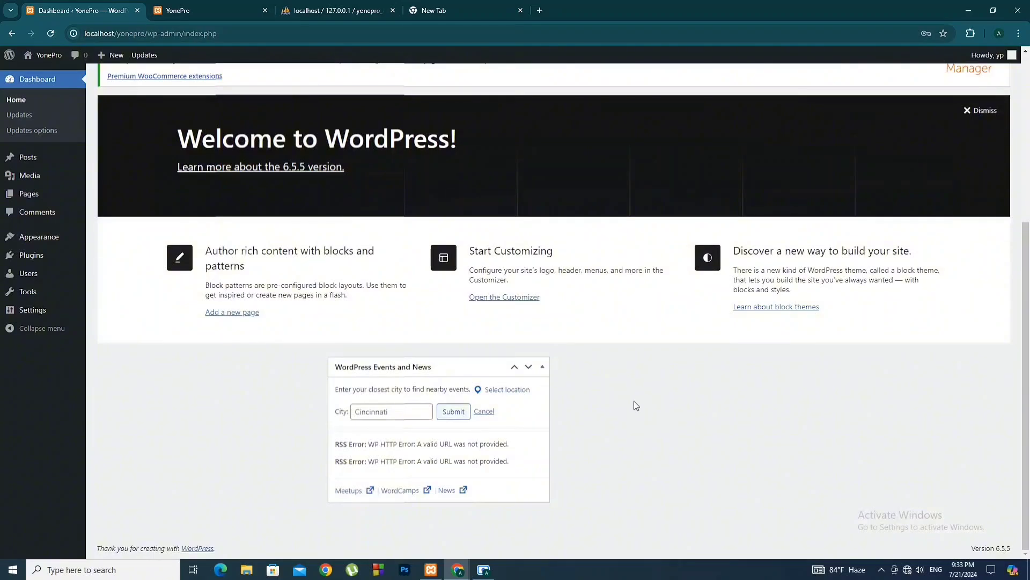
scroll(633, 401, up, 5)
click(336, 119)
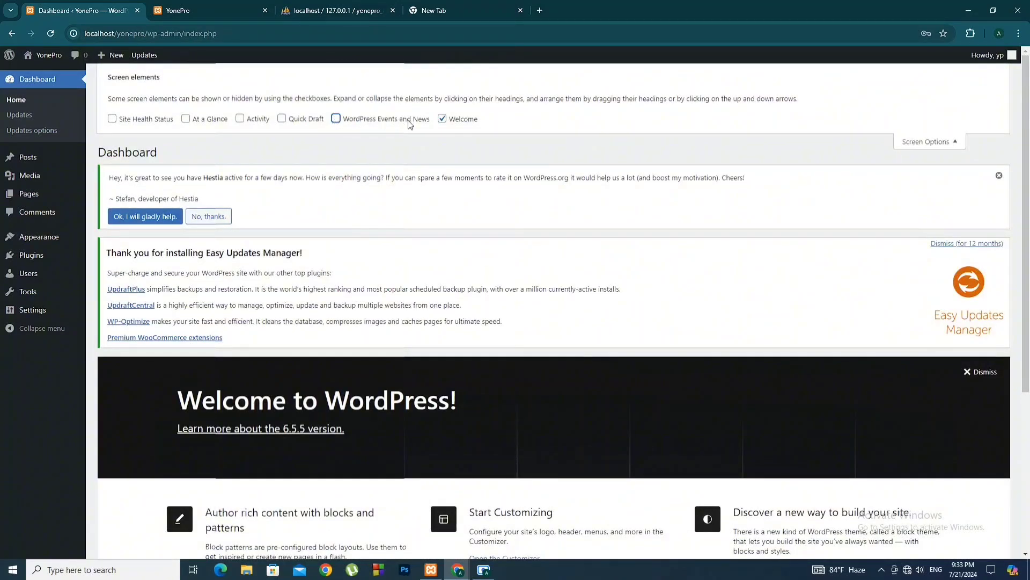
Hide the Welcome panel on the dashboard and restore it
click(443, 119)
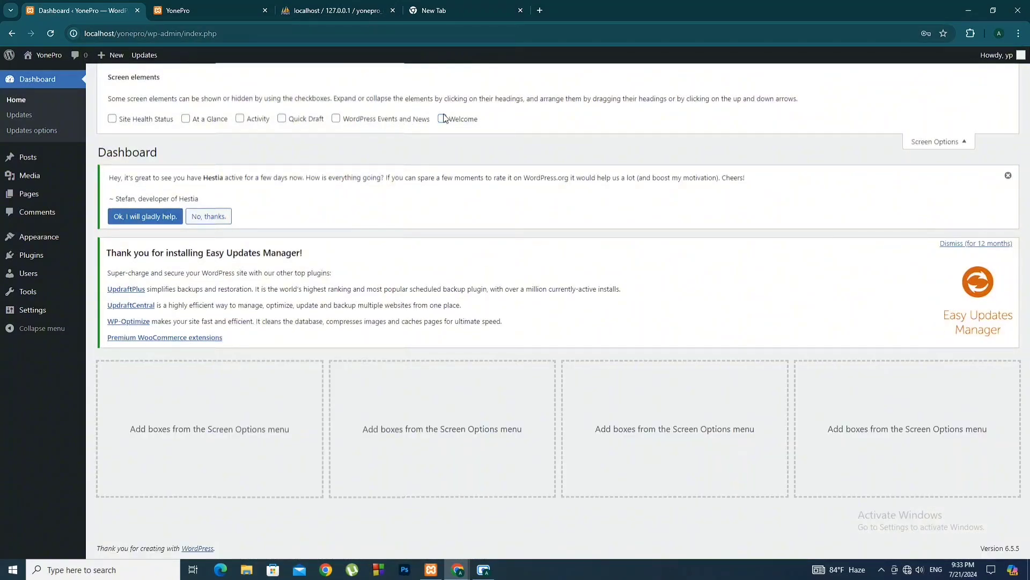
click(443, 118)
scroll(317, 184, down, 1)
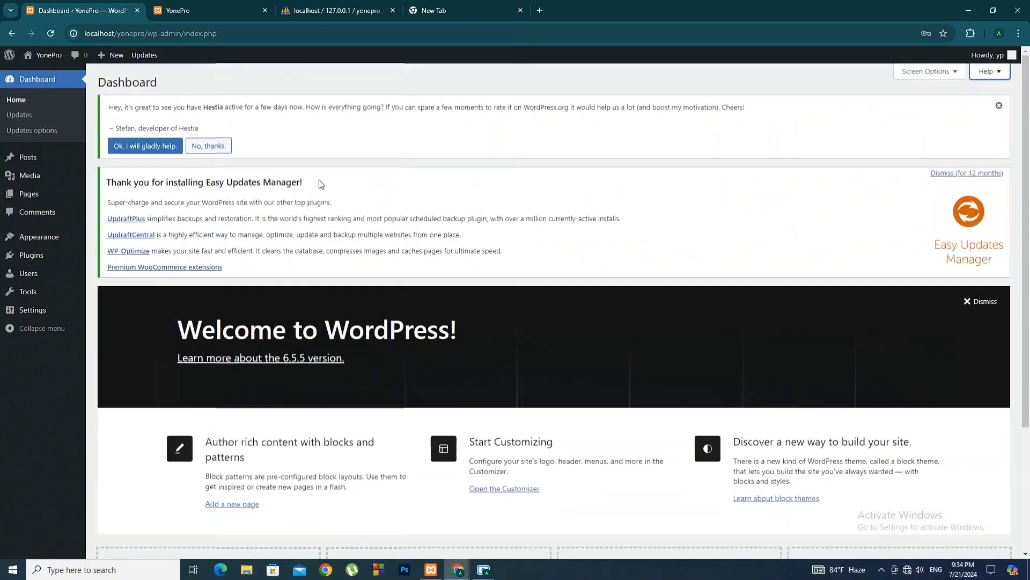
Look at the WordPress Updates page and the Easy Updates Manager options page
click(22, 116)
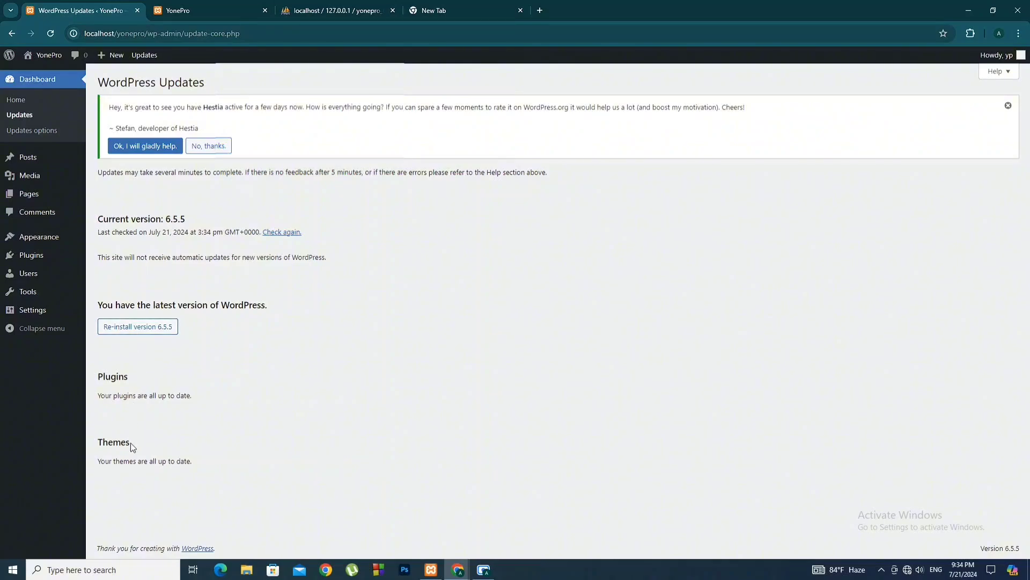
click(31, 134)
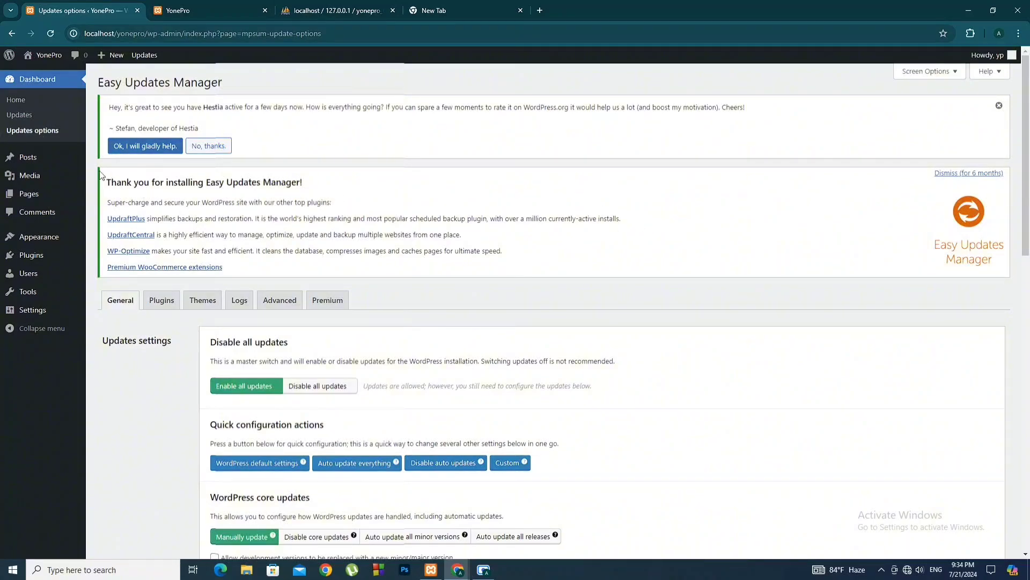
Look through the list of all posts and the Categories and Tags pages for posts
click(30, 158)
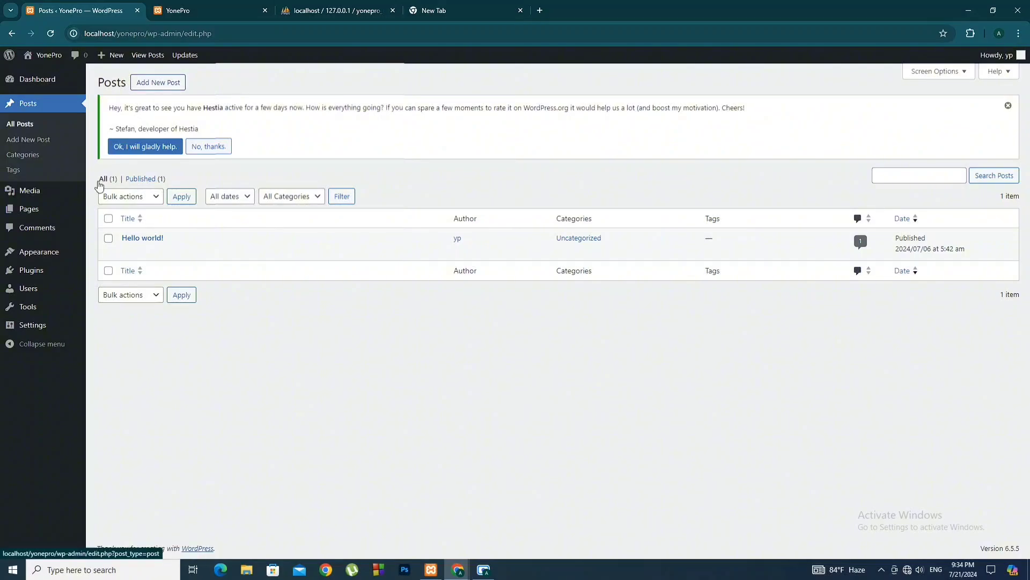
click(29, 160)
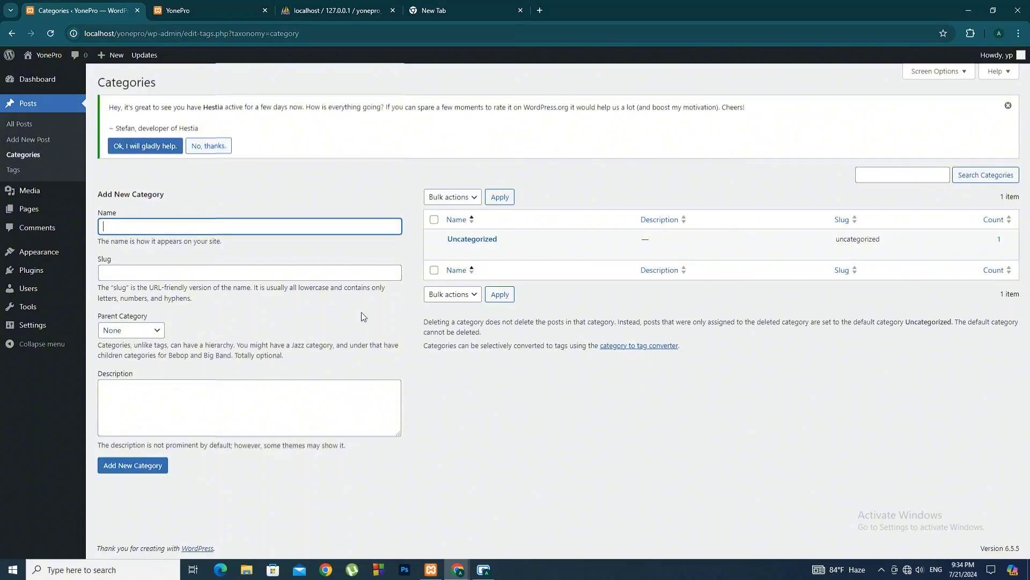
click(23, 178)
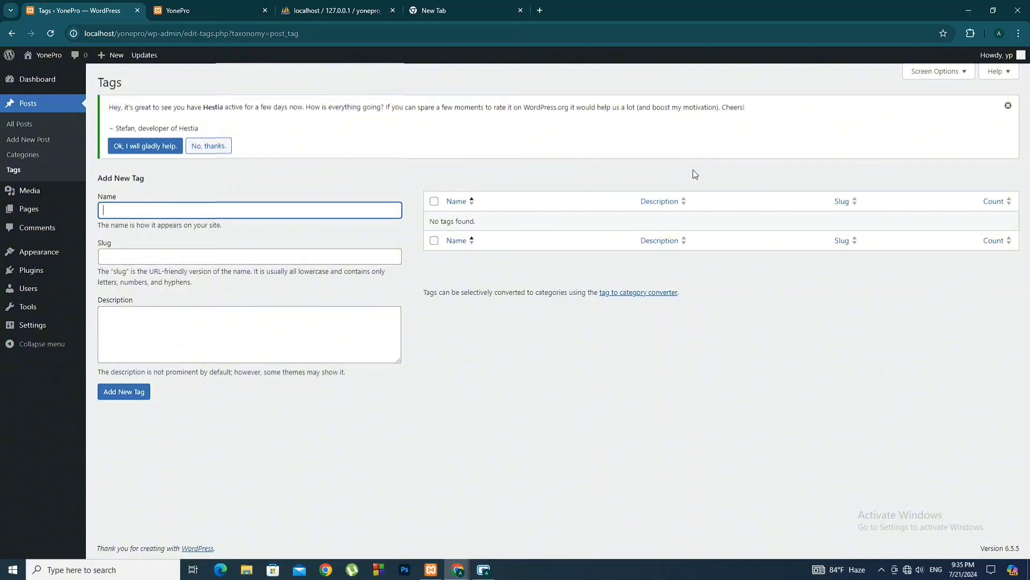
Open the Media Library, filter it by Images and by Video, and reset the filter to All media items
click(41, 197)
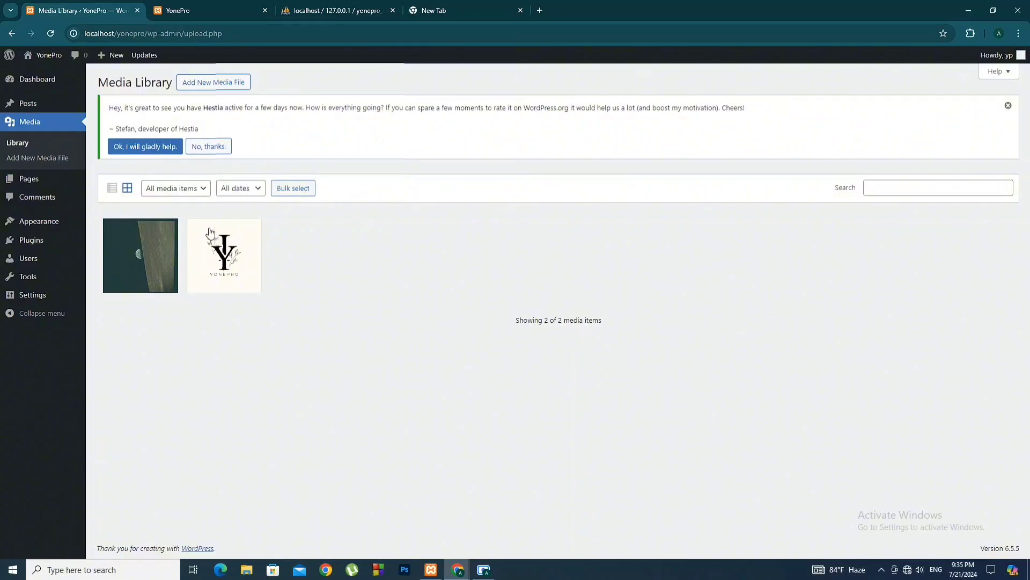
click(259, 189)
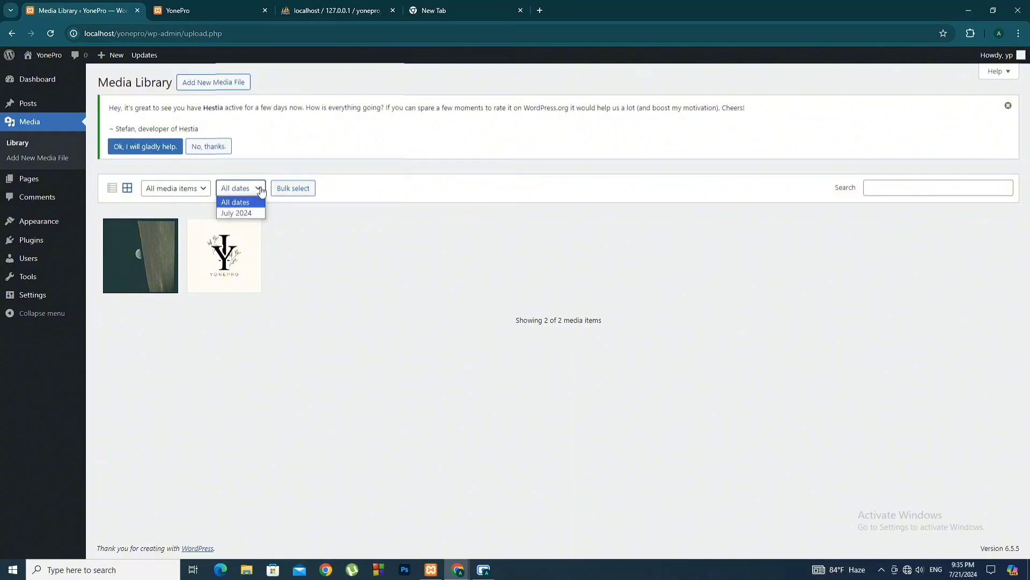
click(262, 190)
click(194, 190)
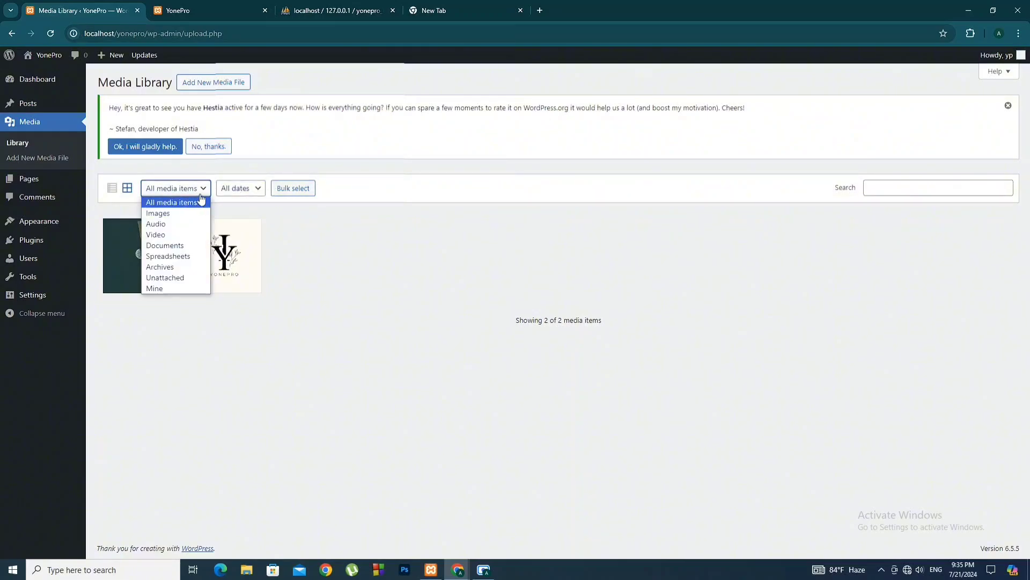
click(164, 212)
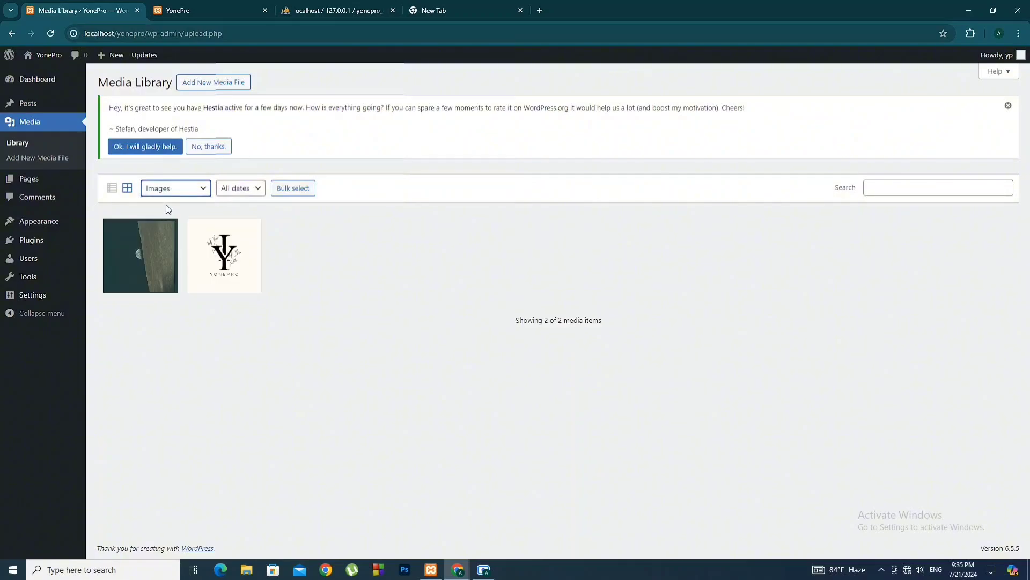
click(185, 195)
click(172, 234)
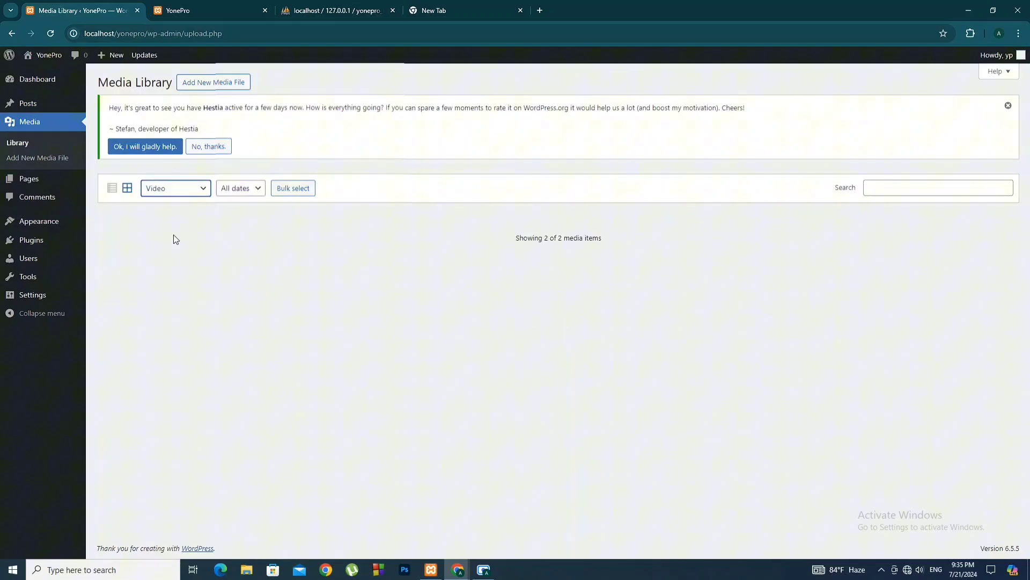
click(184, 190)
click(192, 203)
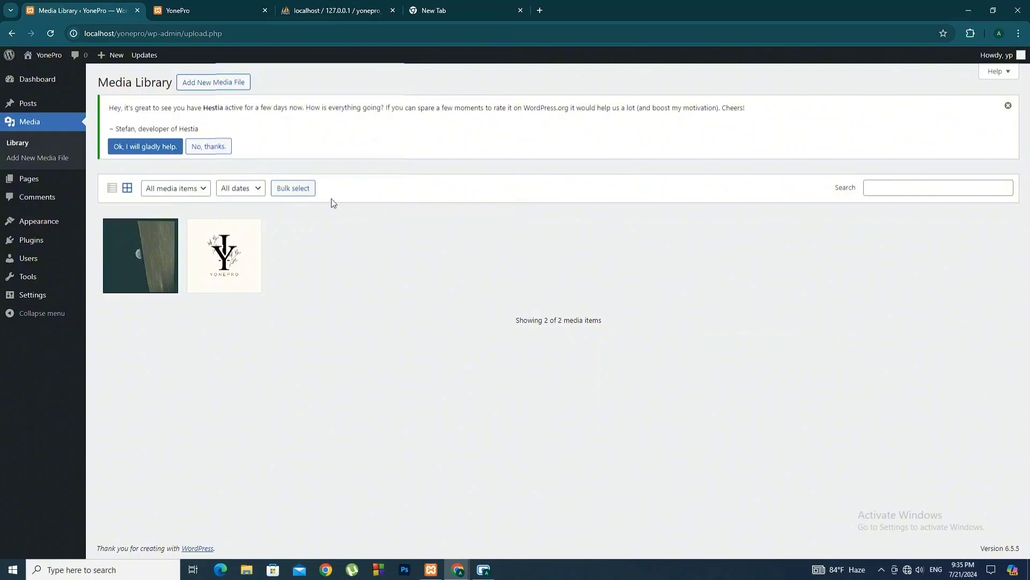
Turn bulk selection on and off in the Media Library and bring up the Upload New Media page
click(293, 188)
click(210, 188)
click(204, 84)
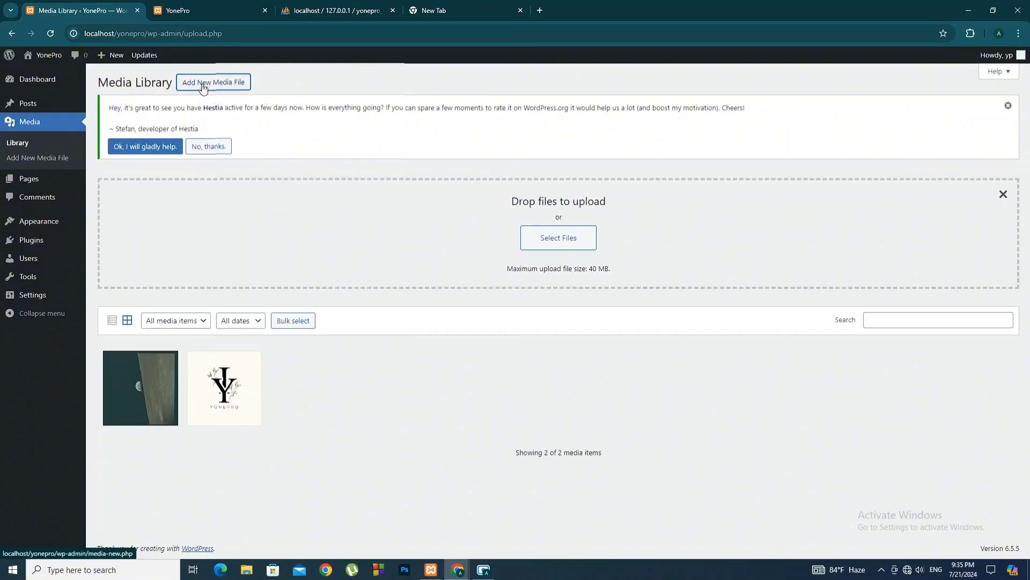
click(557, 241)
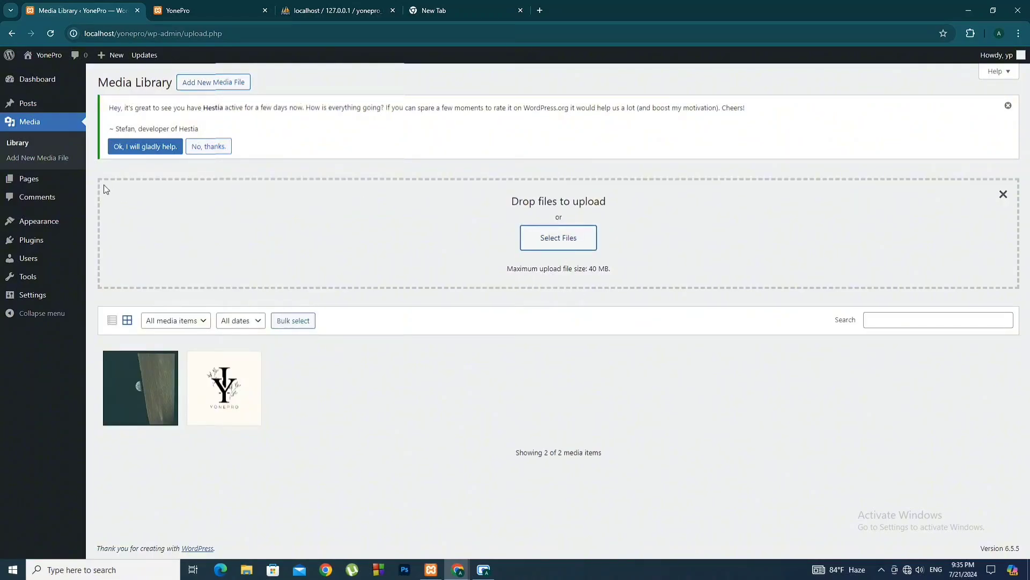
click(61, 158)
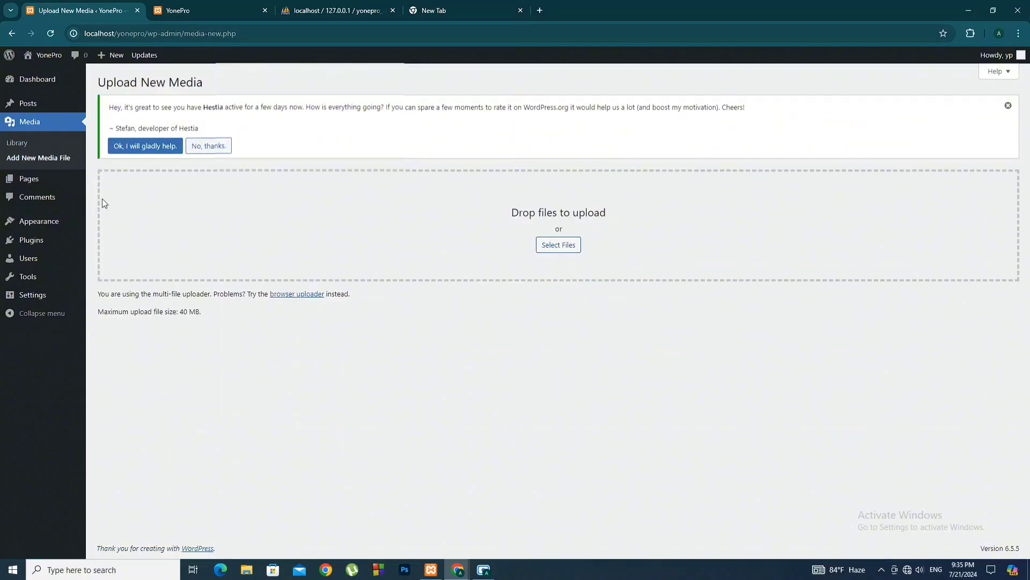
Bring up the list of all pages, switch its date filter to July 2024 and back to All dates, and apply the filter
click(29, 178)
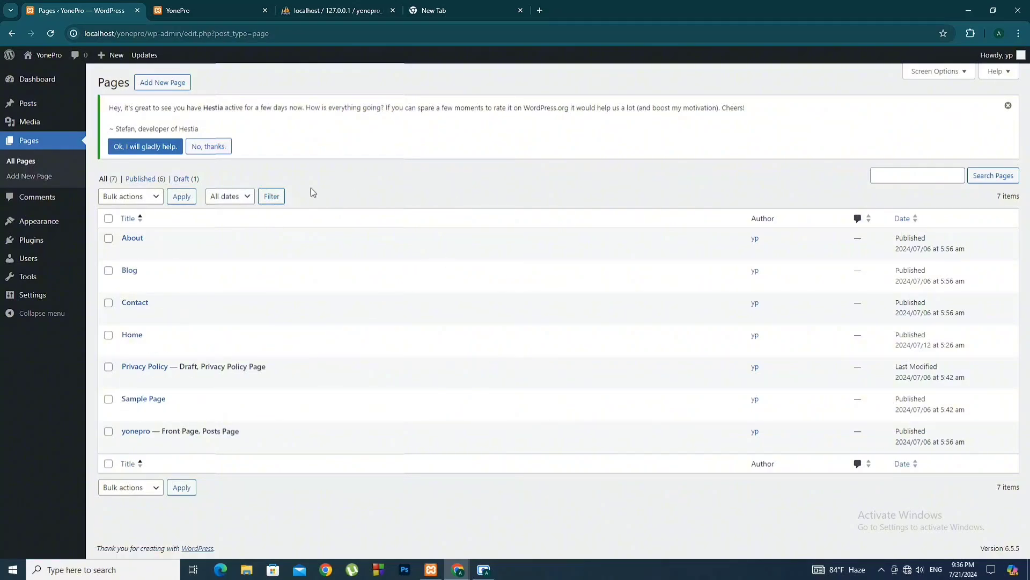
click(225, 197)
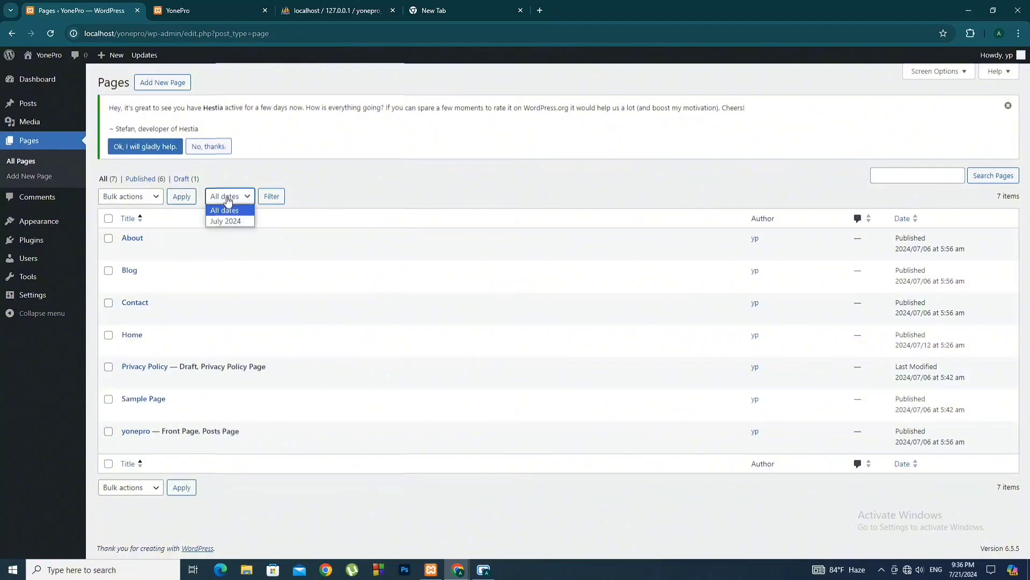
click(207, 202)
click(220, 203)
click(224, 221)
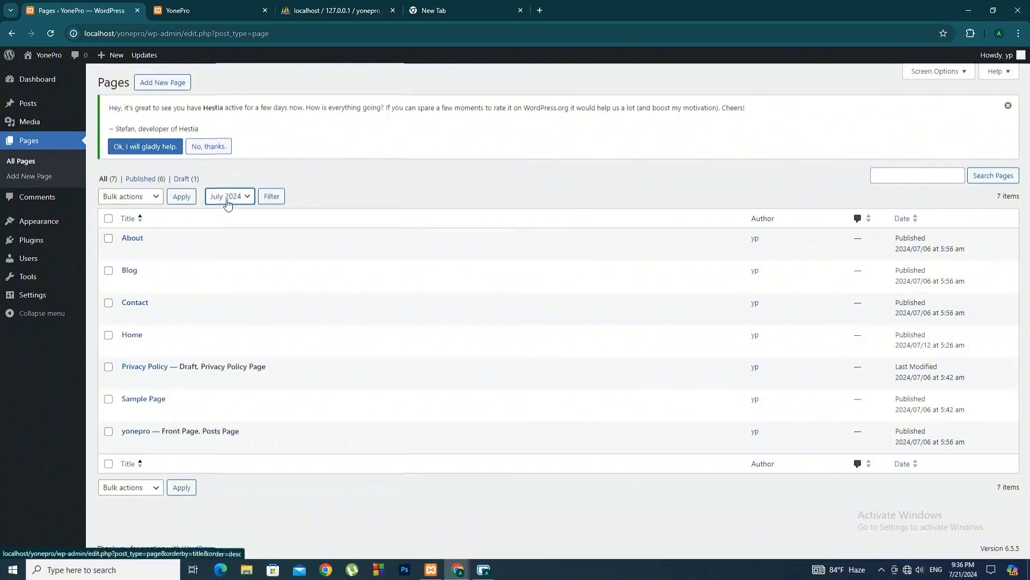
click(230, 202)
click(225, 210)
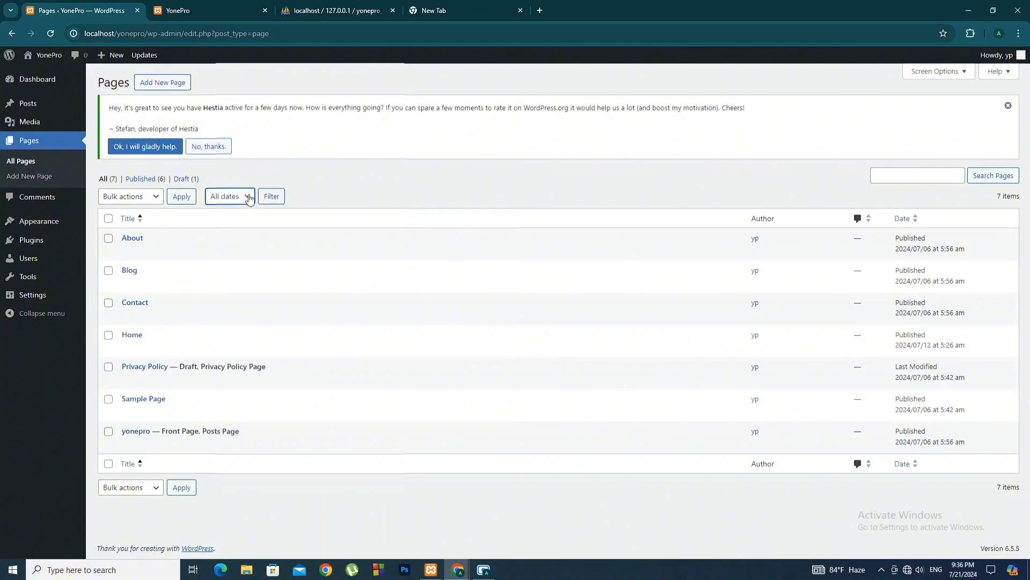
click(272, 200)
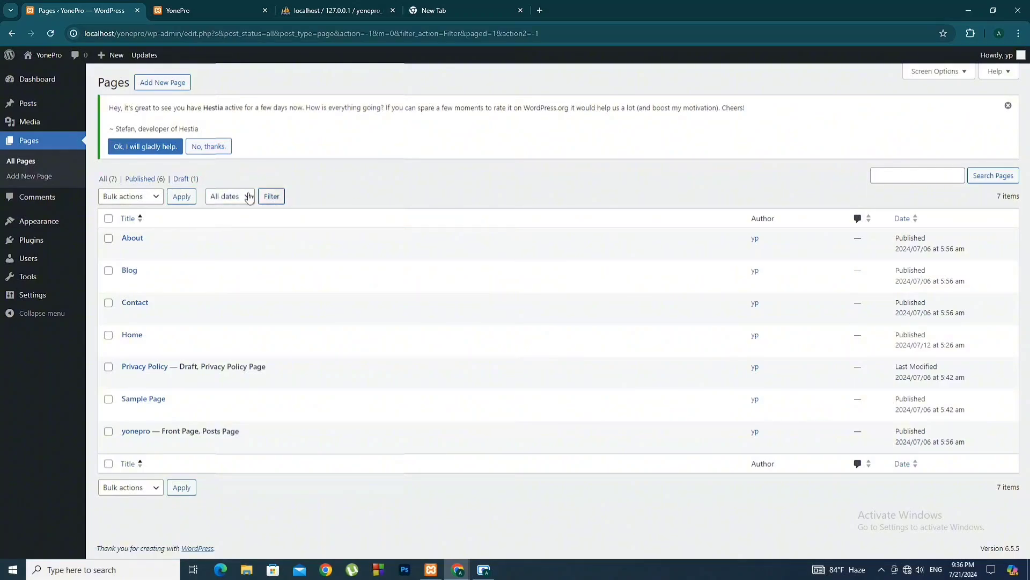
mouse_move(232, 271)
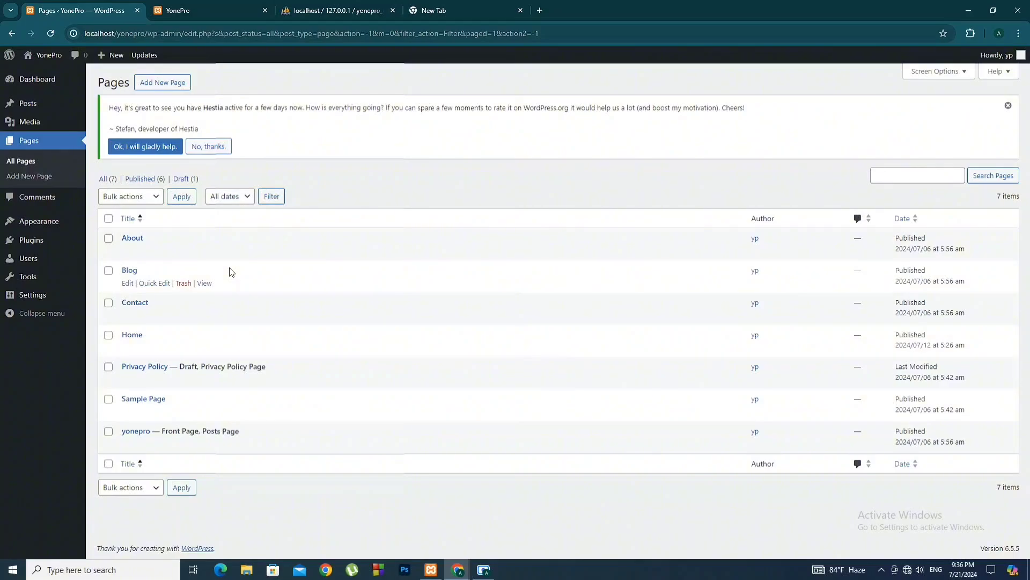
Create a page titled "new page" and publish it
click(169, 85)
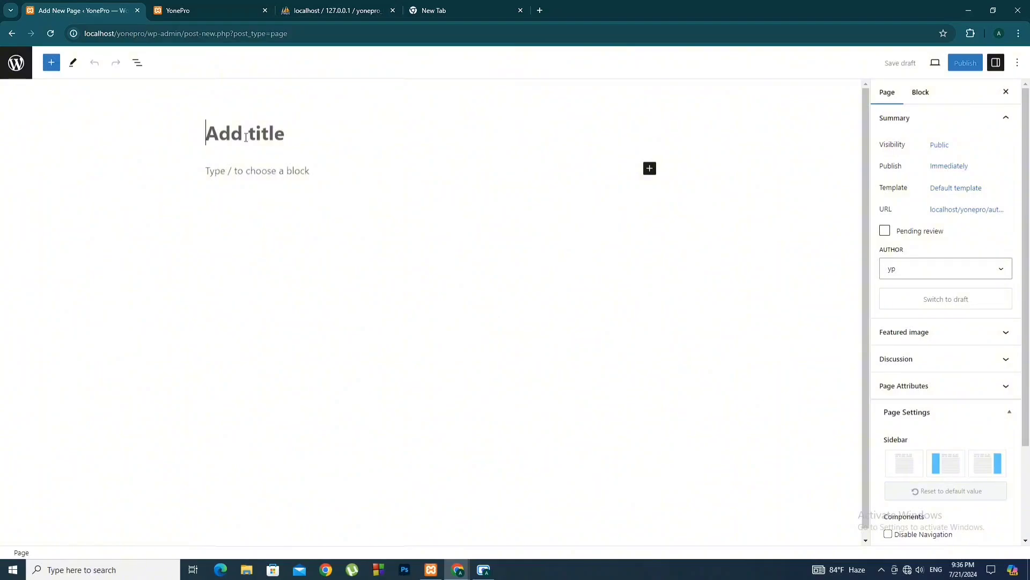
text(new)
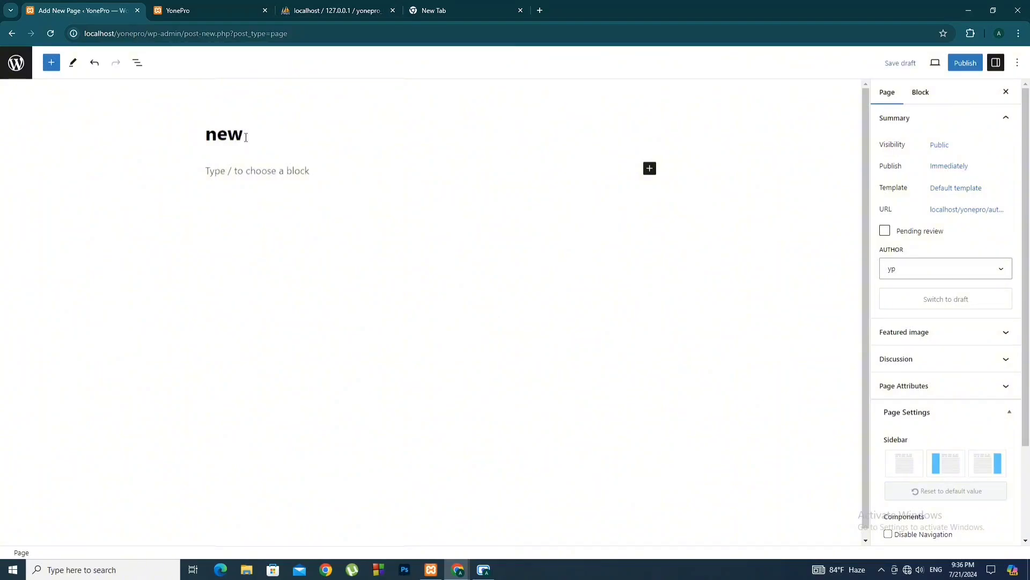
text( page)
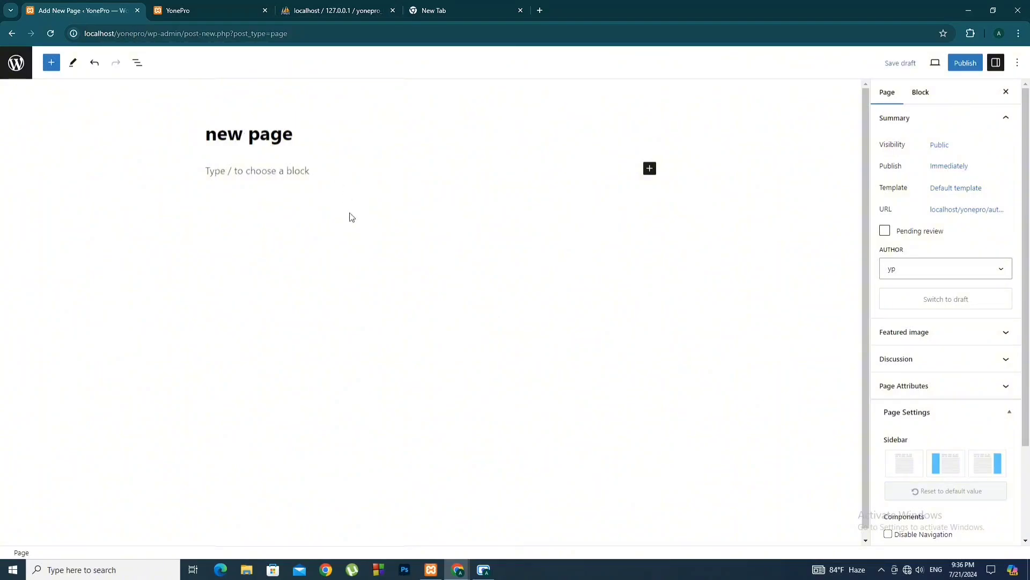
click(972, 65)
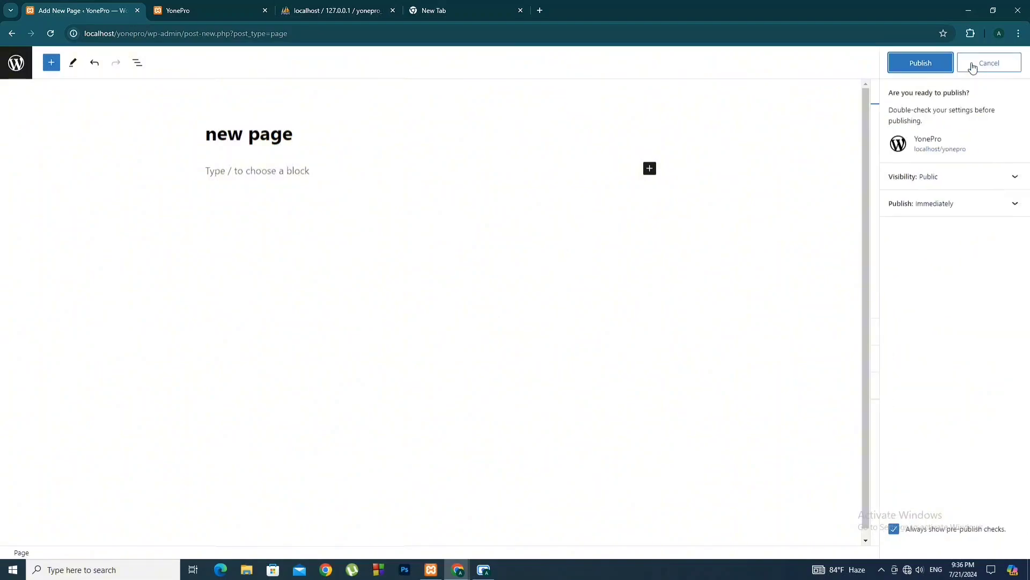
click(924, 63)
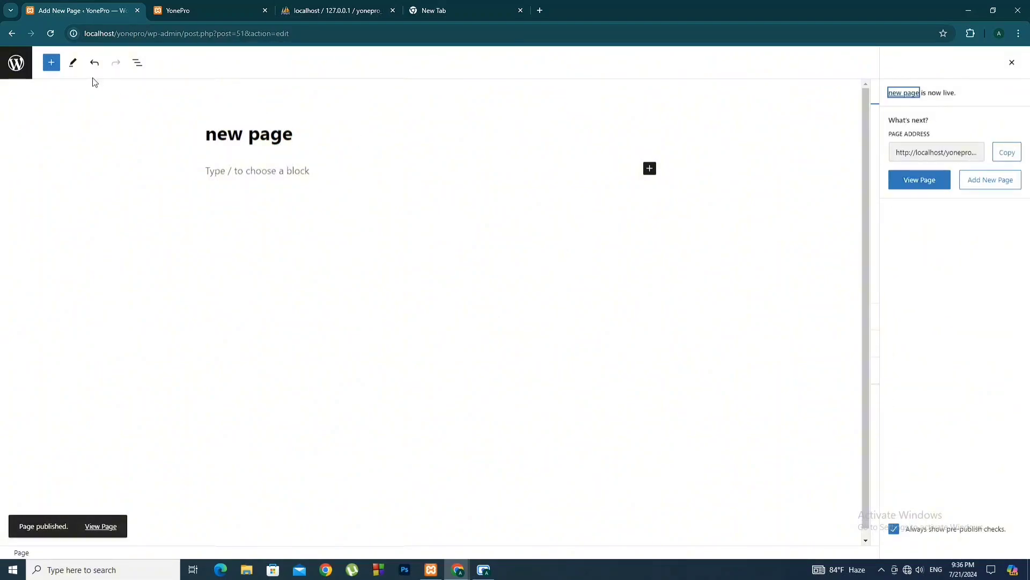
Return to the pages list and move the "new page" page to the Trash
click(11, 33)
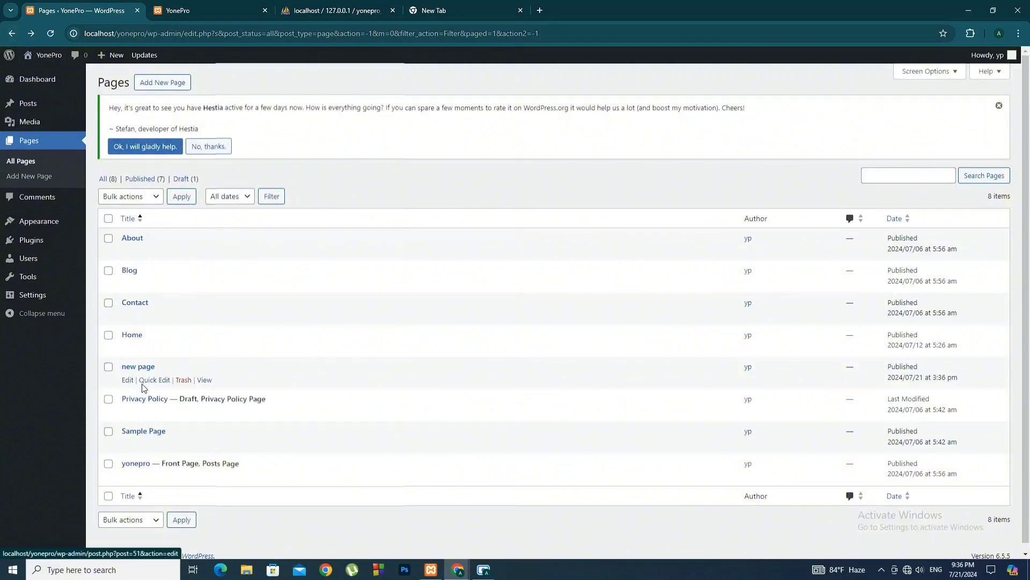
click(184, 380)
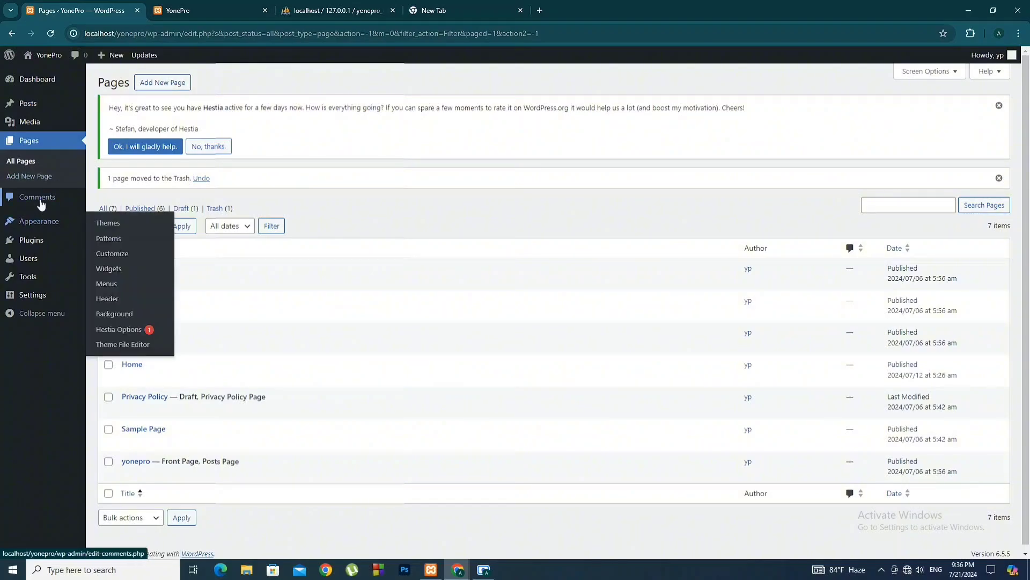
Look at the Comments page and view the live preview of the Twenty Twenty-Four theme from the Themes page
click(39, 199)
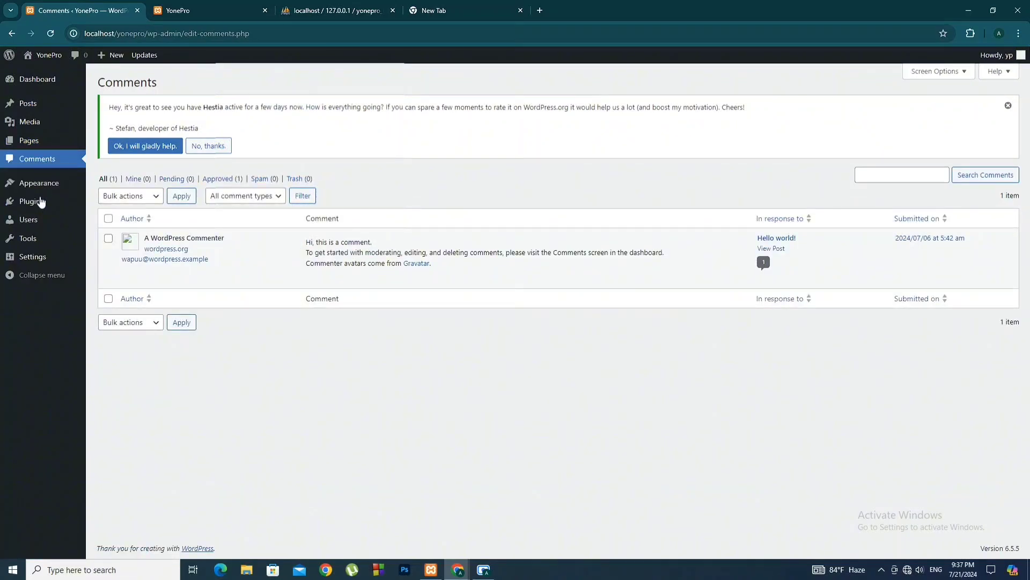
mouse_move(289, 240)
mouse_move(55, 192)
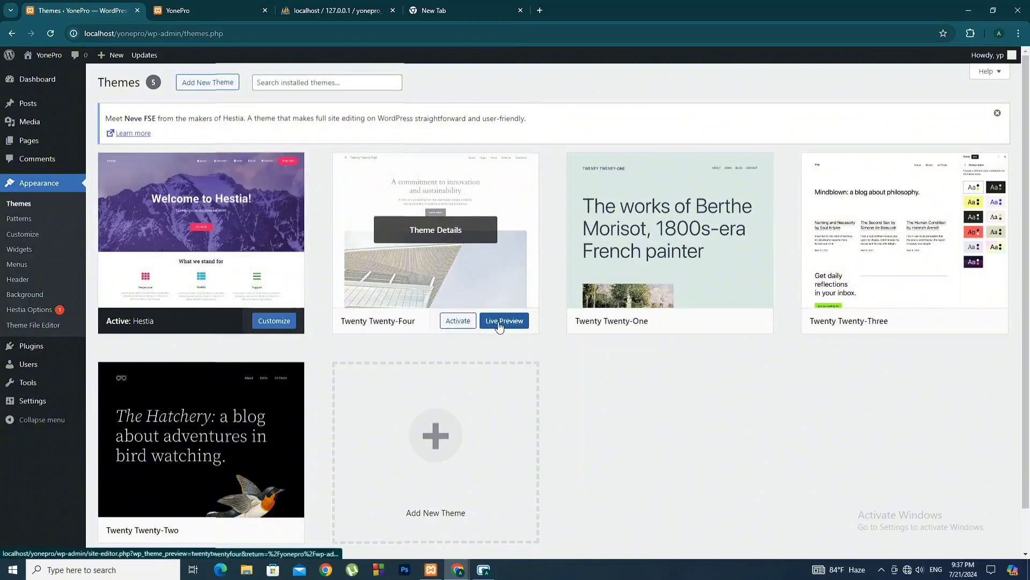
click(499, 321)
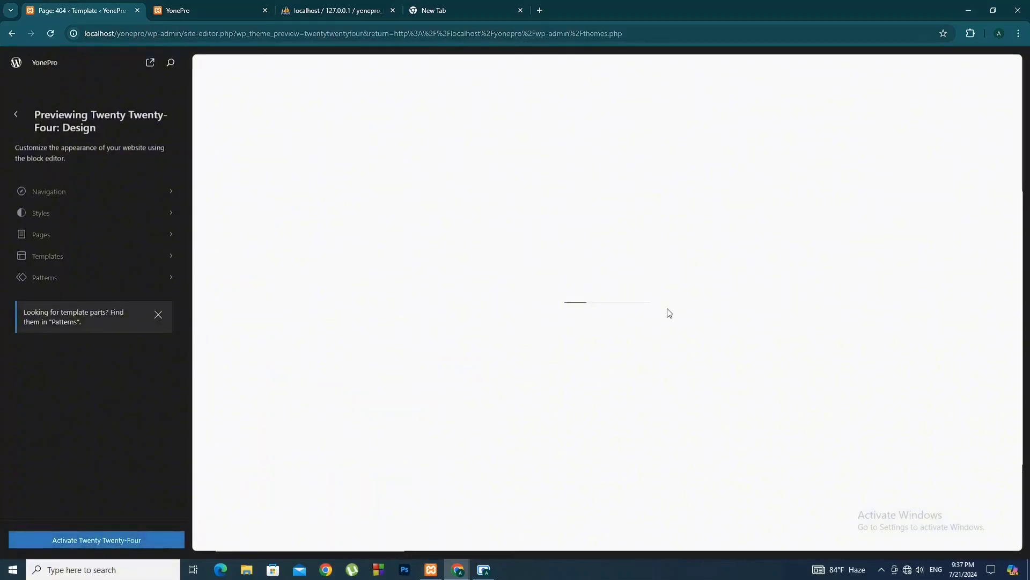
scroll(621, 301, down, 12)
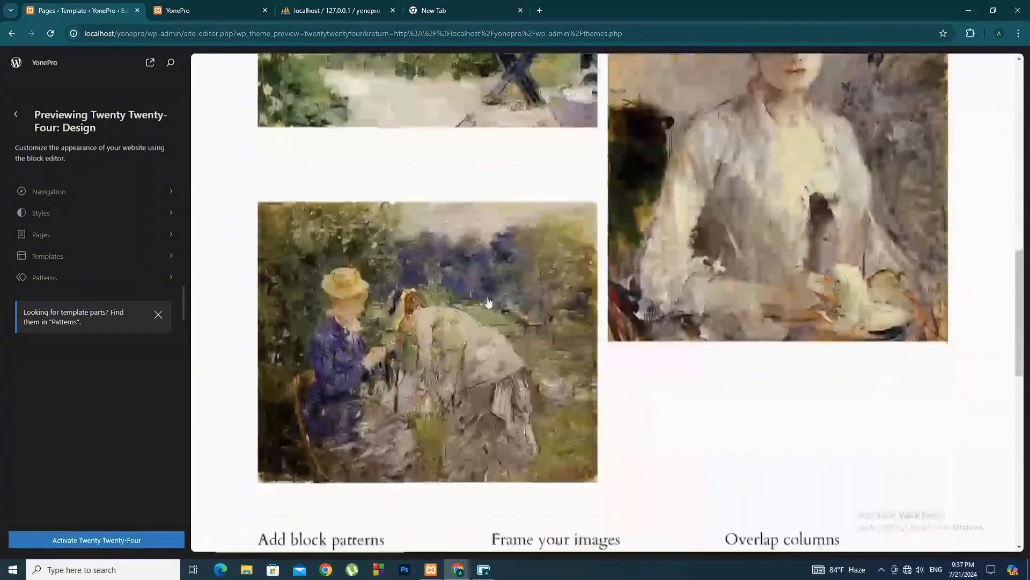
scroll(488, 302, down, 15)
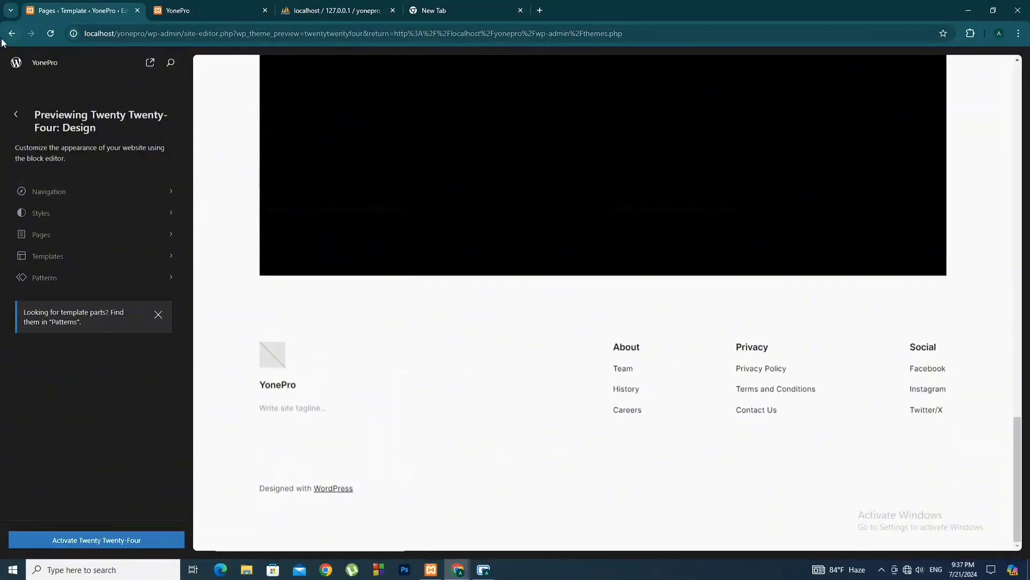
click(11, 34)
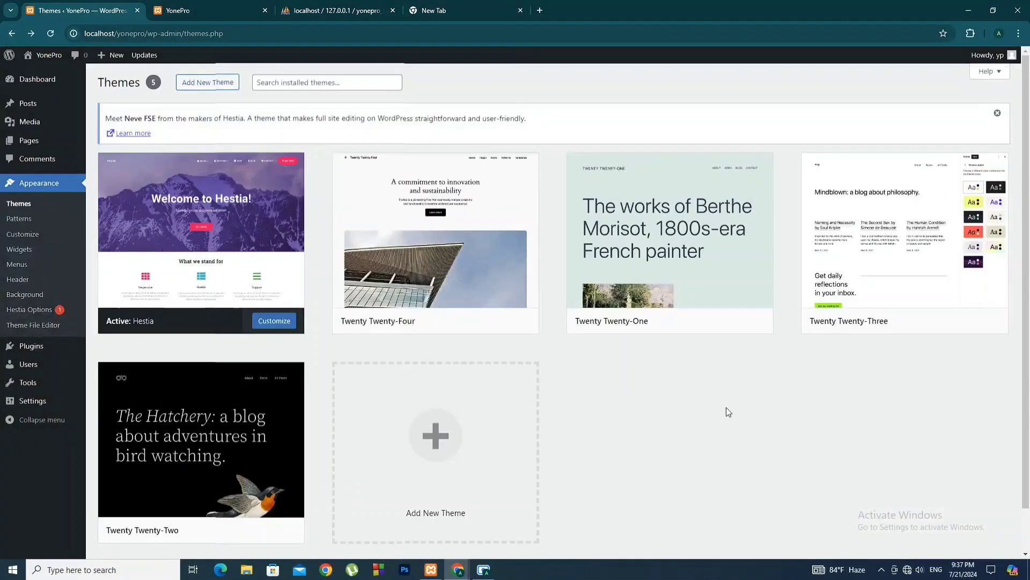
Look at the Patterns page and examine the site preview in the theme Customizer
click(14, 222)
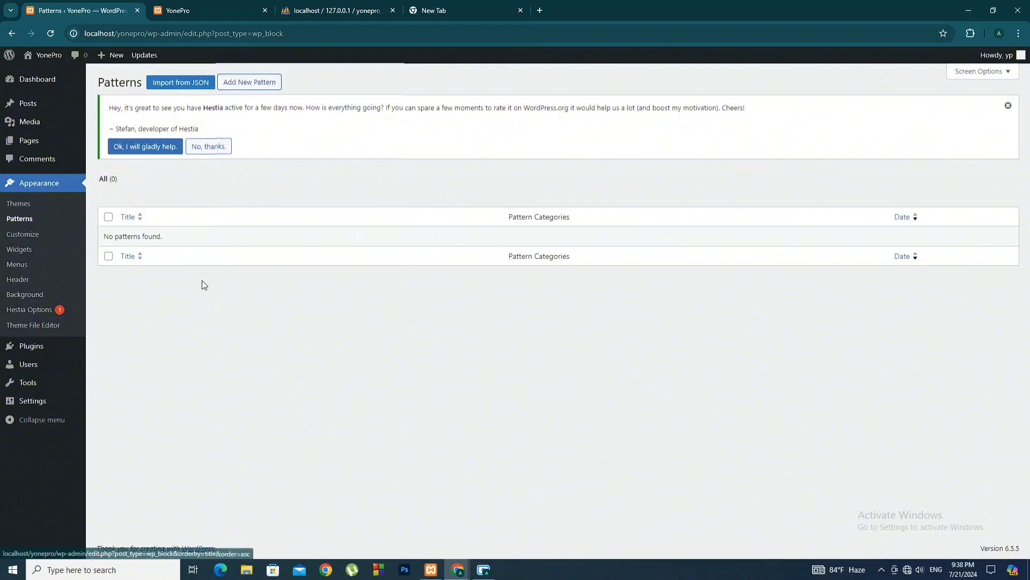
click(35, 235)
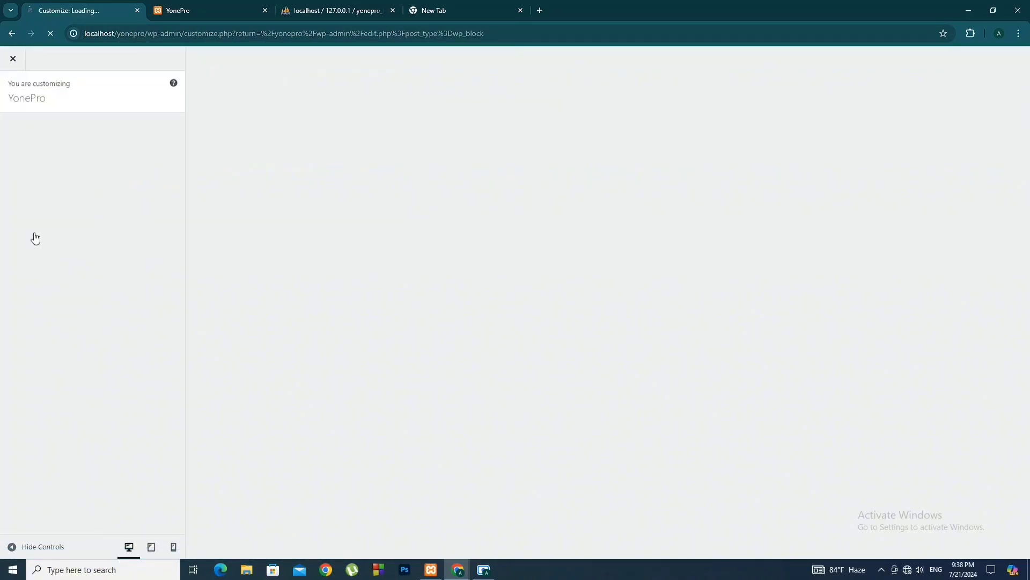
scroll(487, 269, down, 5)
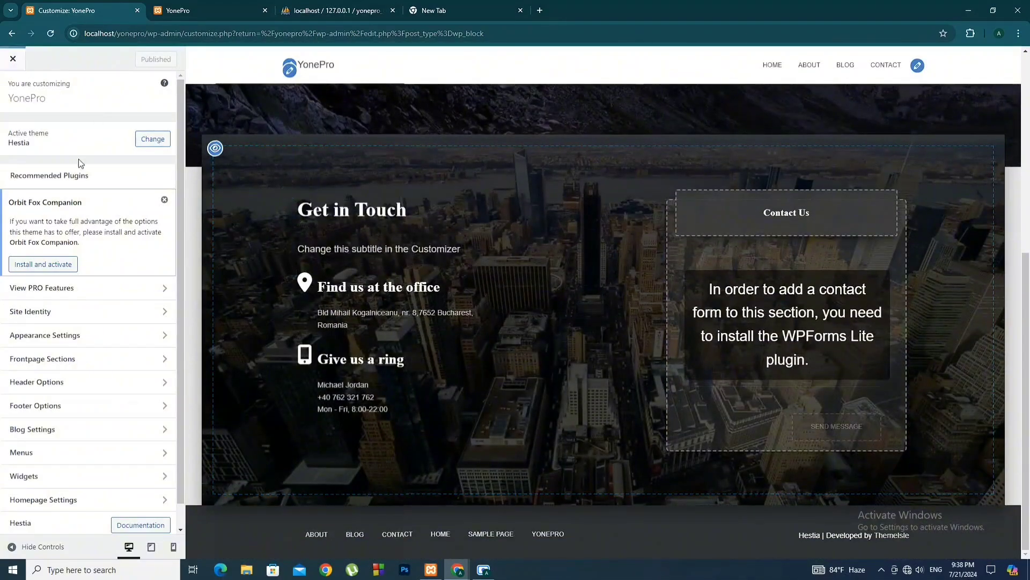
scroll(648, 361, up, 5)
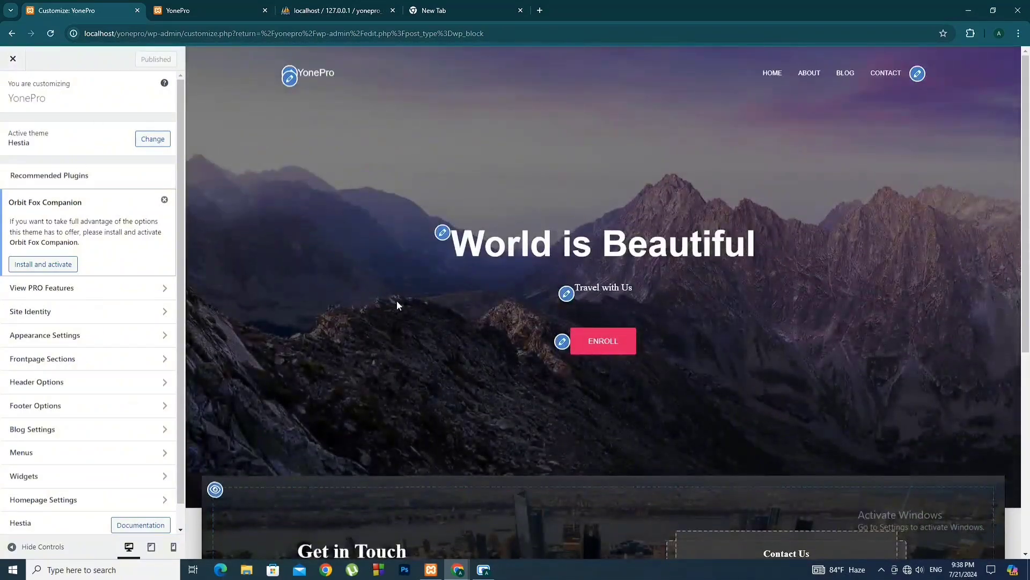
click(11, 35)
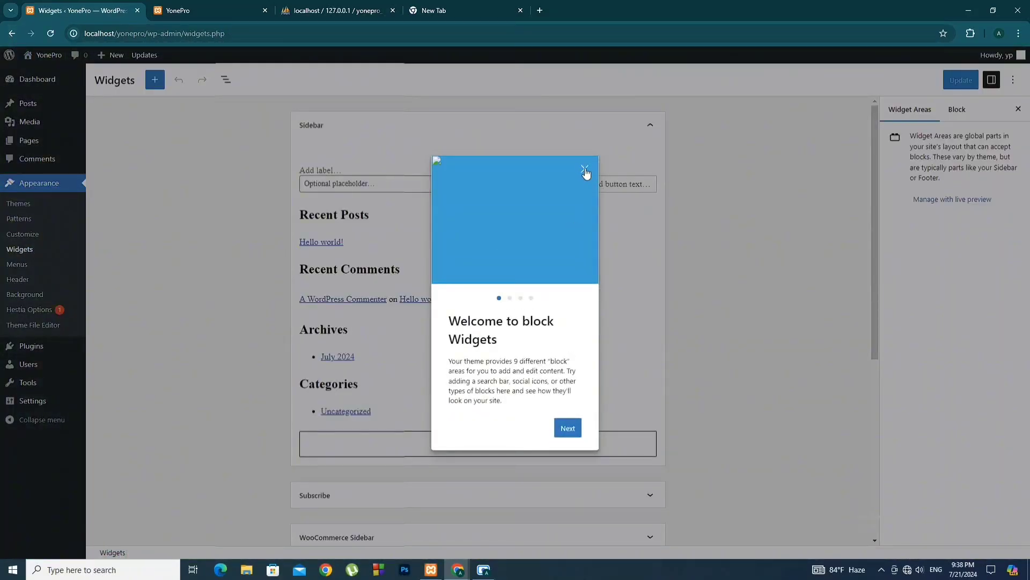
Dismiss the block Widgets welcome guide and look through the theme's widget areas
click(585, 169)
scroll(709, 239, down, 6)
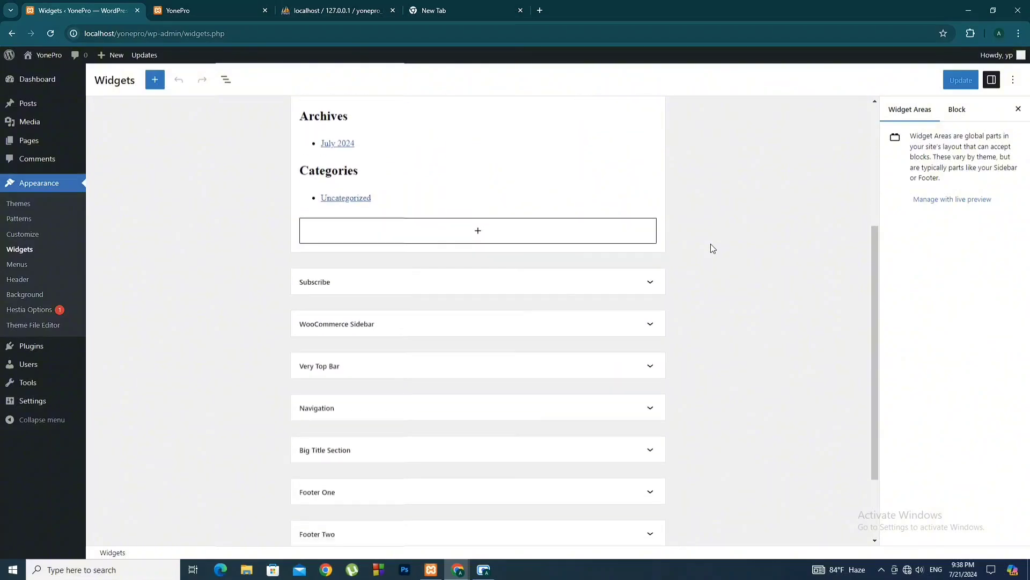
scroll(712, 263, up, 5)
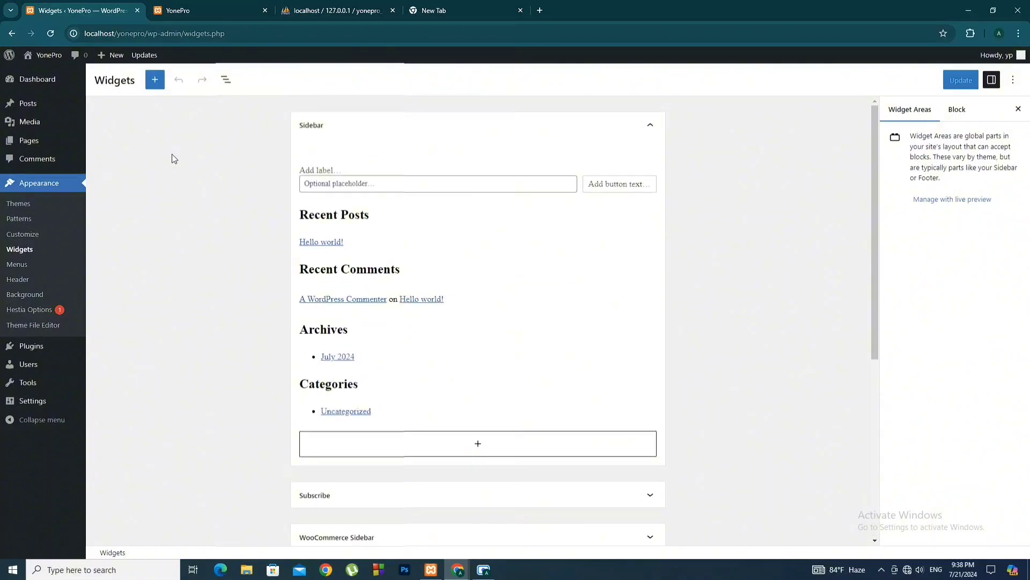
click(12, 34)
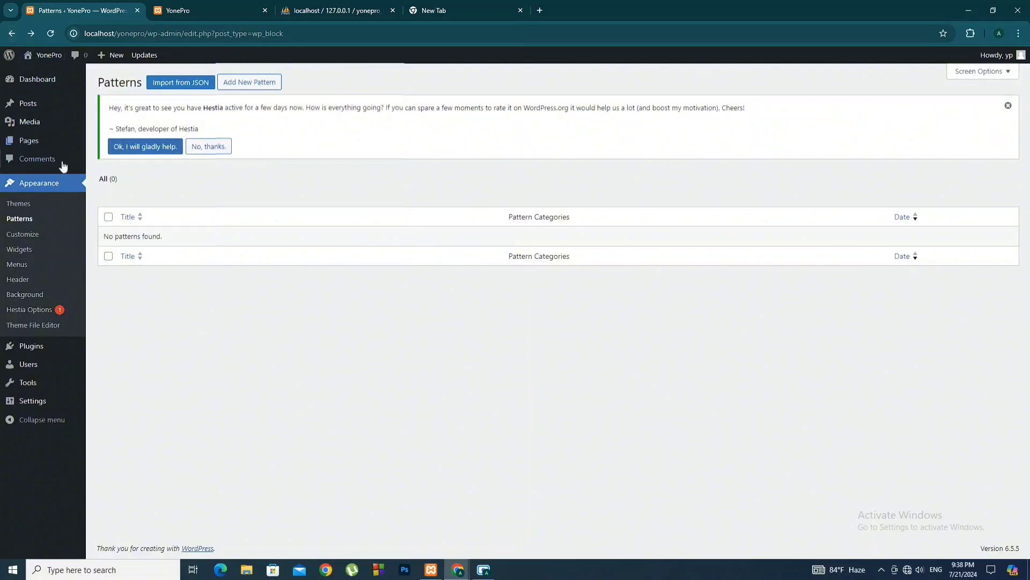
Examine the structure and settings of the Primary menu on the Menus page
click(17, 268)
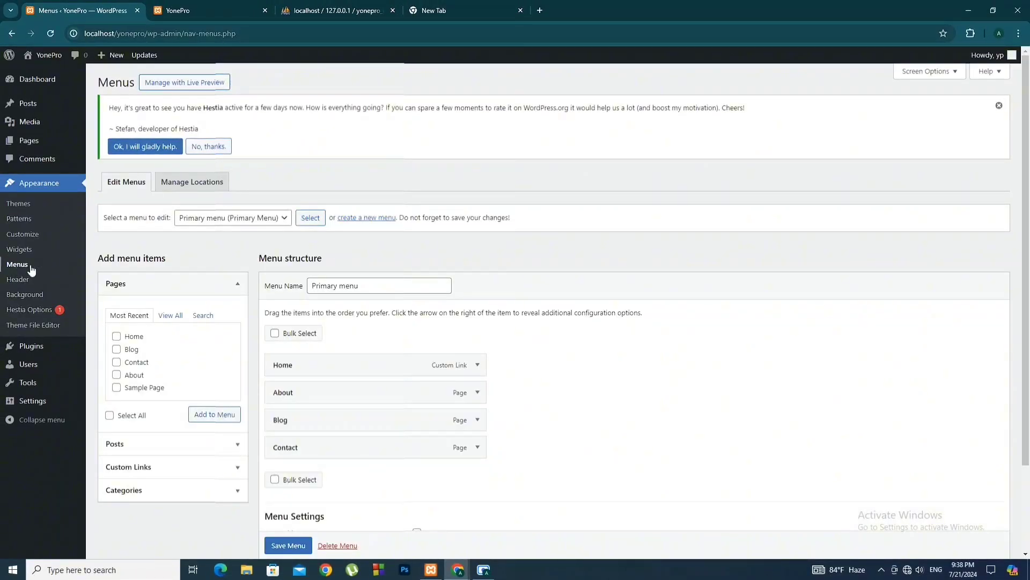
scroll(578, 179, down, 2)
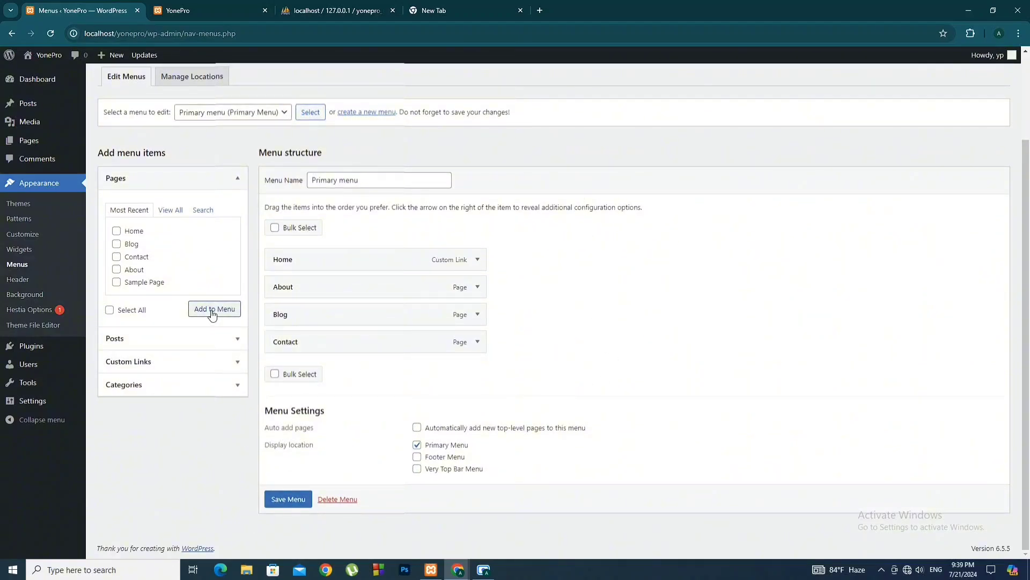
scroll(407, 350, up, 2)
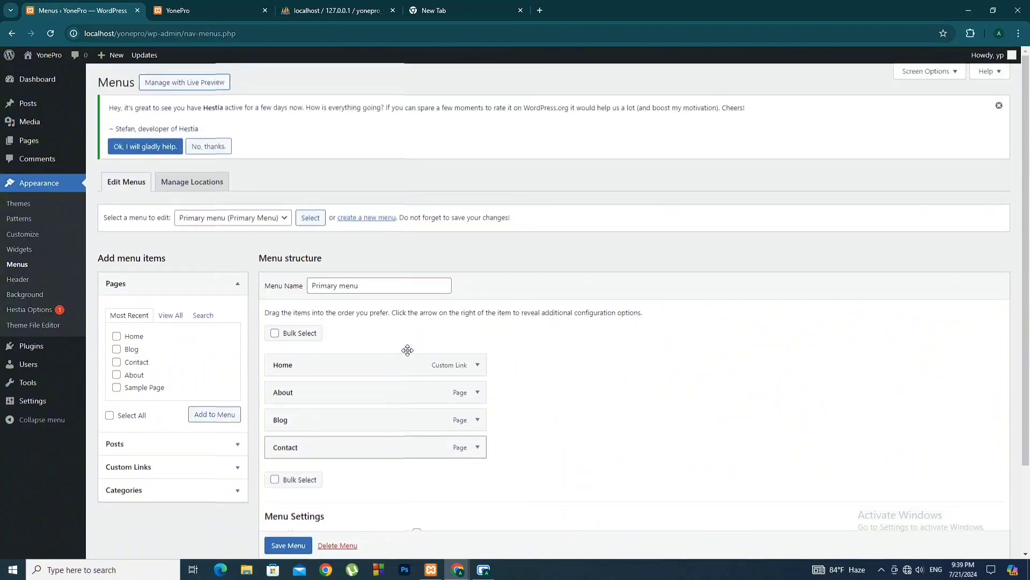
scroll(397, 344, down, 1)
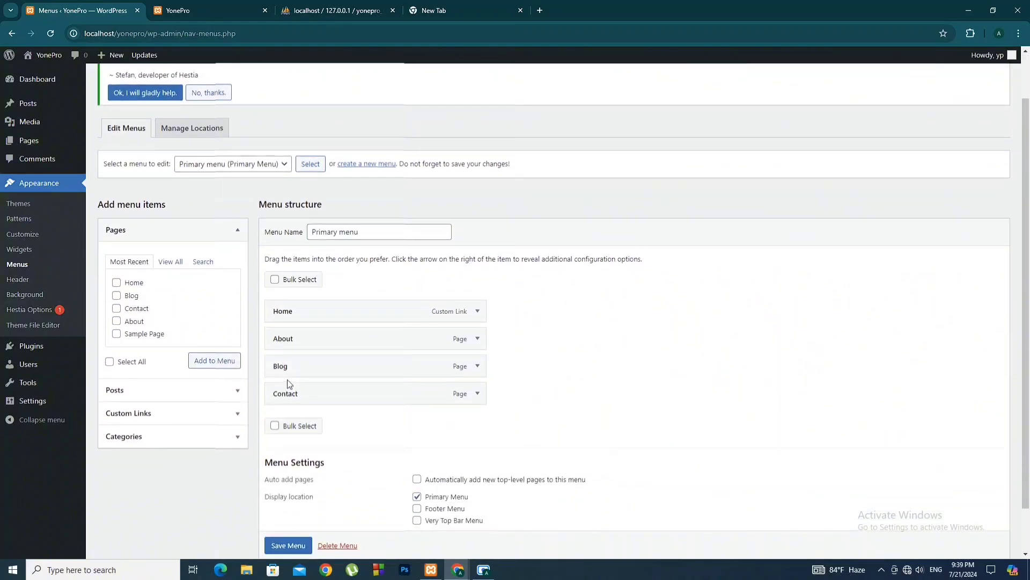
scroll(398, 363, up, 1)
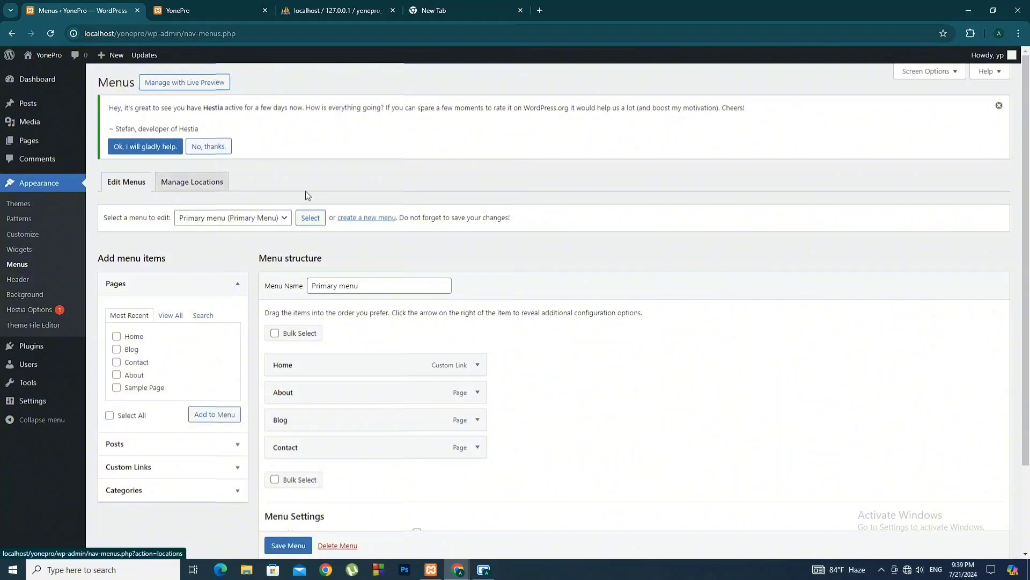
Create a new navigation menu named menu2
click(384, 219)
click(361, 281)
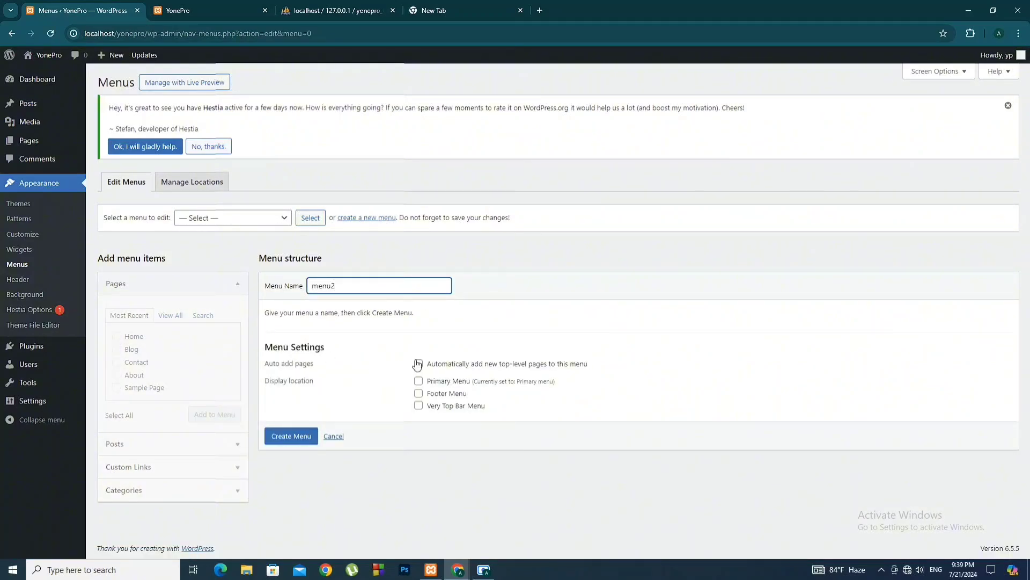
click(293, 435)
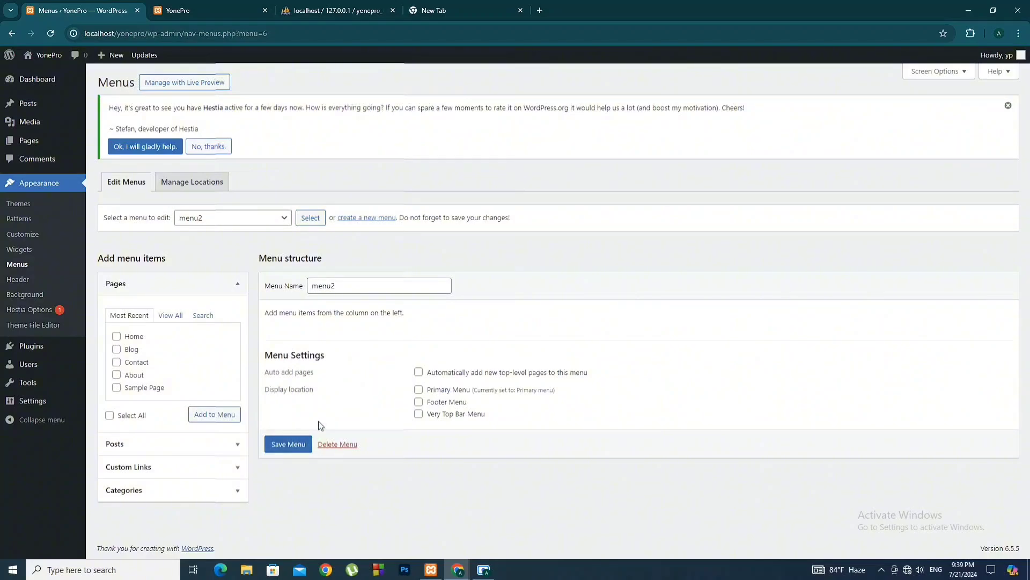
Add the Home, Blog, Contact and About pages to menu2
click(116, 349)
click(116, 362)
click(116, 375)
click(117, 387)
click(117, 387)
click(209, 414)
scroll(620, 363, down, 1)
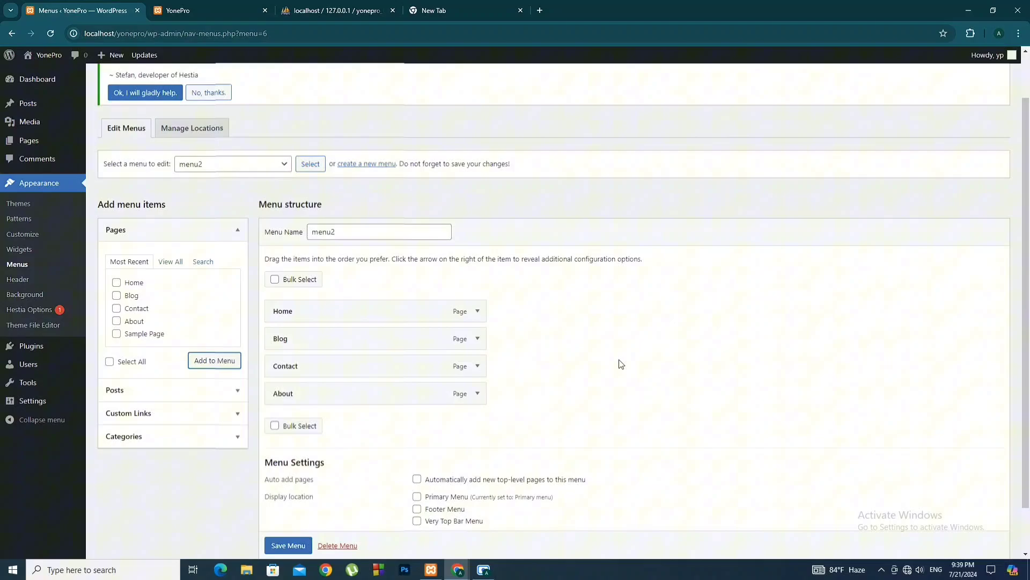
Add the Hello world! post to menu2 as a sub item of Home and save the menu
click(202, 390)
click(116, 306)
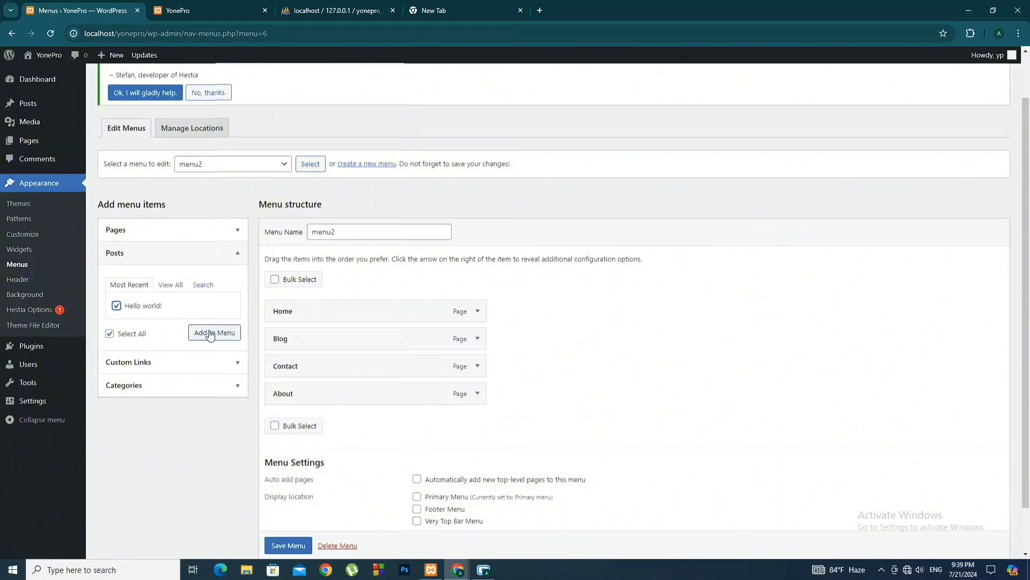
click(214, 333)
drag(315, 424, 355, 337)
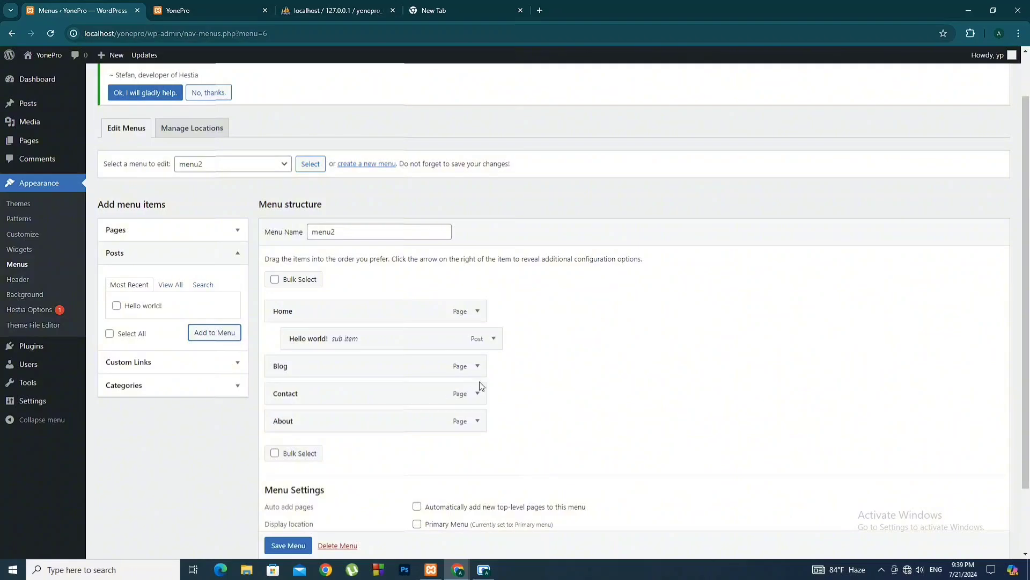
scroll(481, 386, down, 2)
click(295, 499)
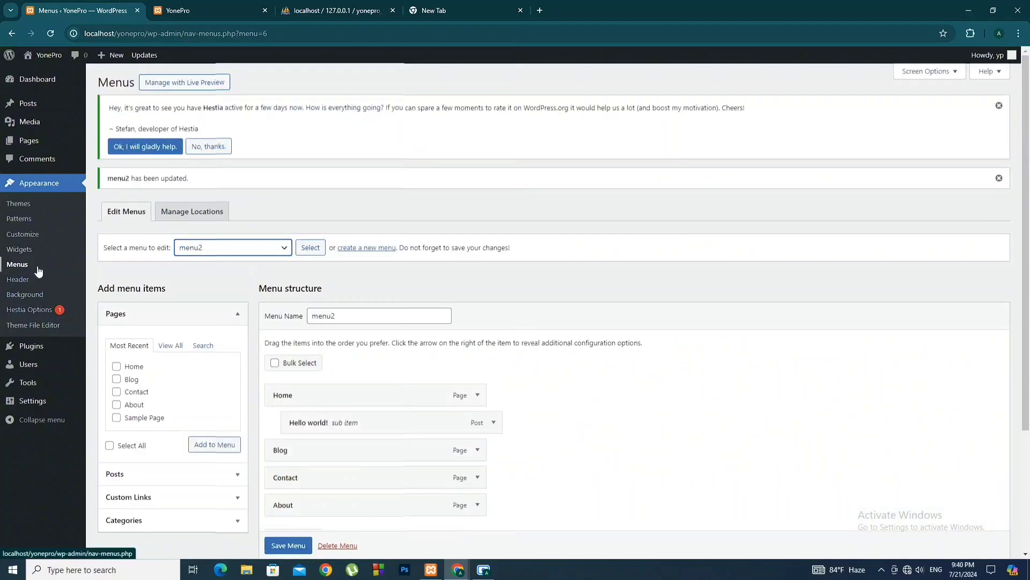
Look over the theme's Header Settings and the homepage preview in the Customizer, and return to the Menus page
click(32, 279)
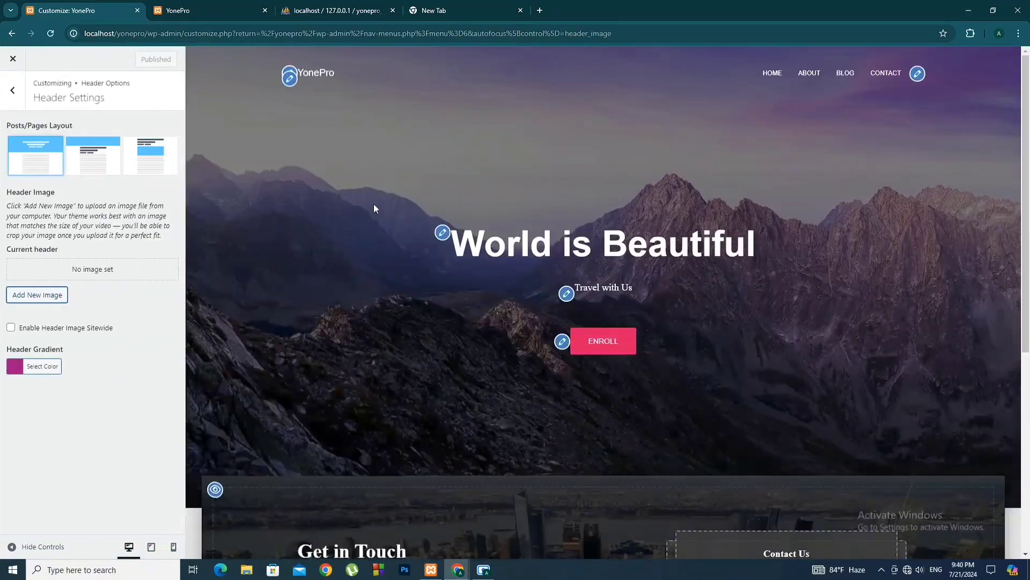
scroll(891, 308, down, 4)
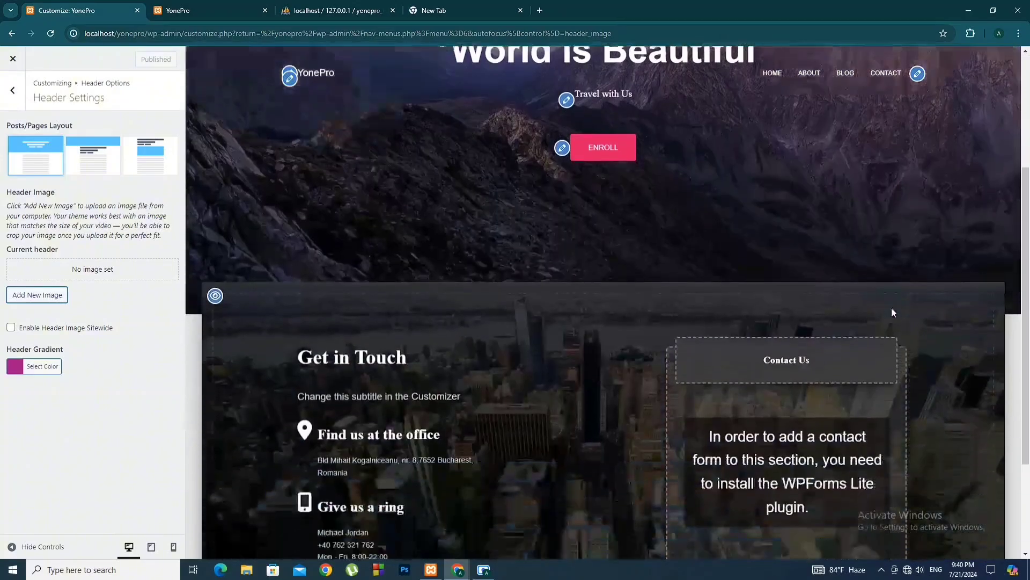
scroll(870, 308, up, 4)
click(11, 33)
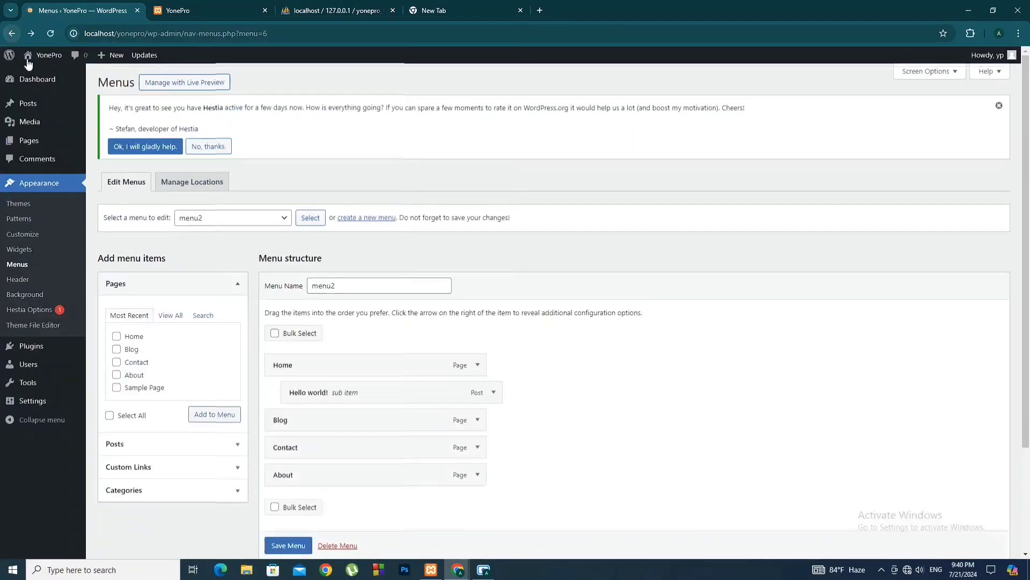
Look at the Background Image setting and its file upload option, and leave the Customizer without choosing an image
click(41, 299)
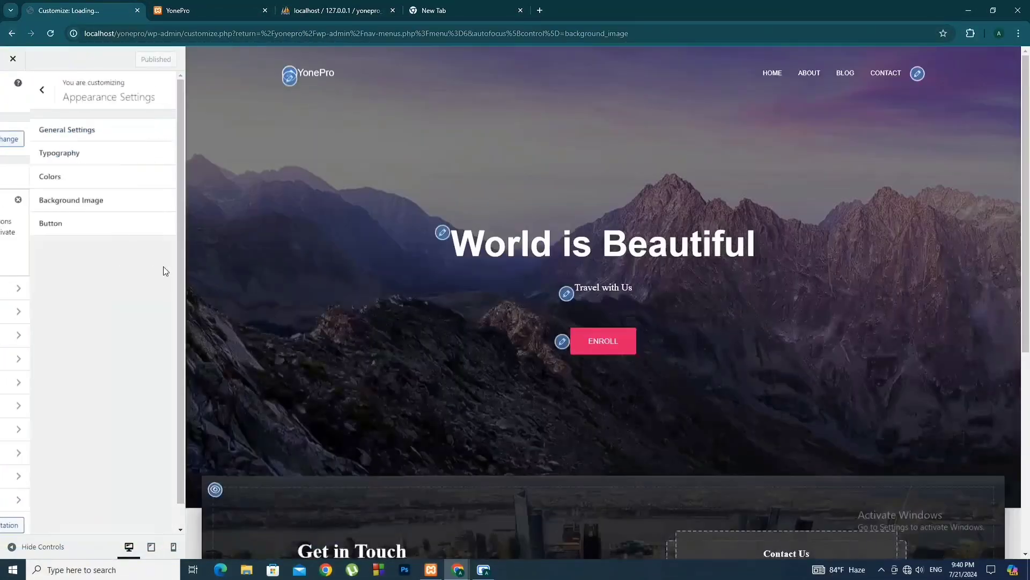
click(86, 152)
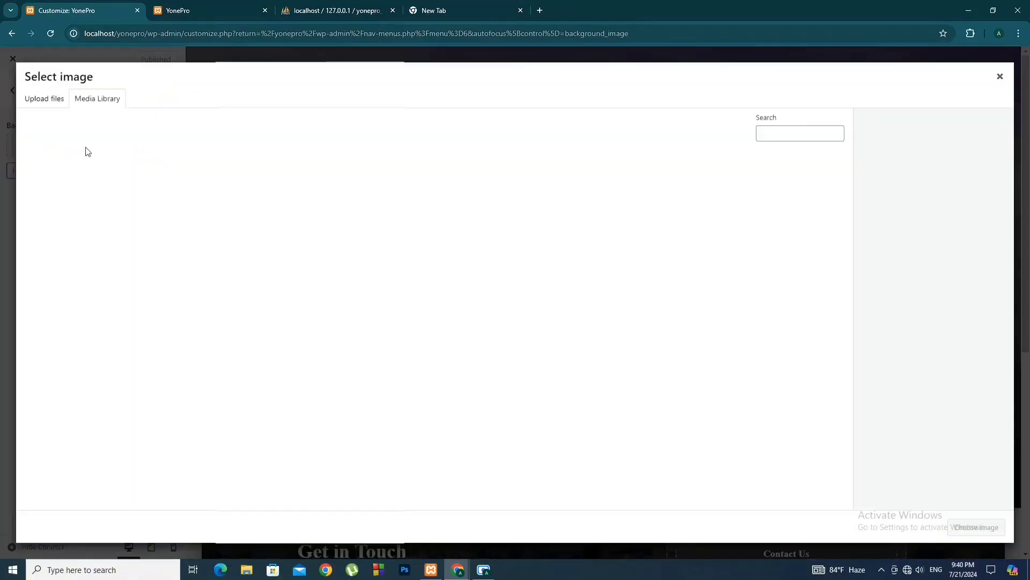
click(33, 102)
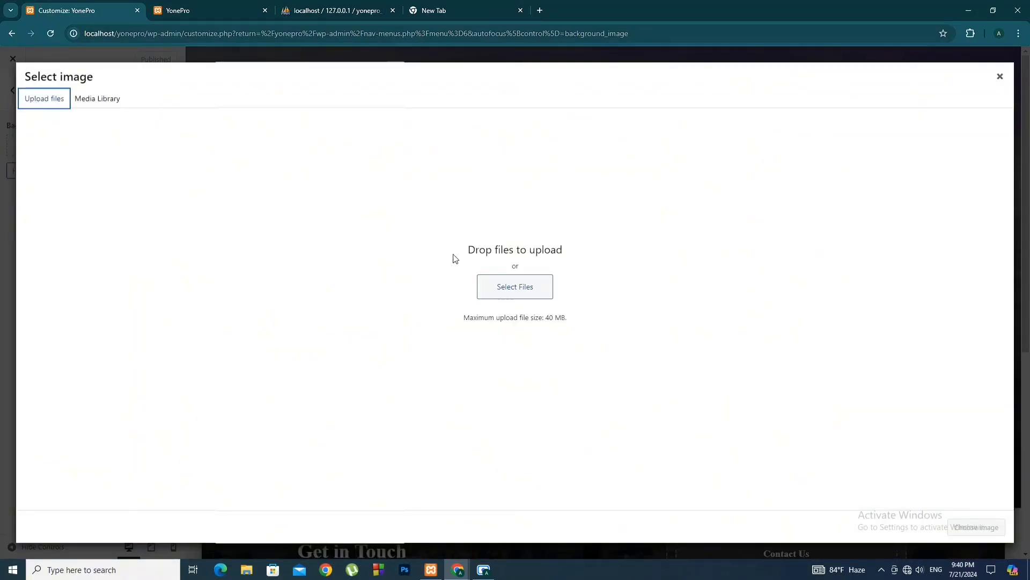
click(1000, 76)
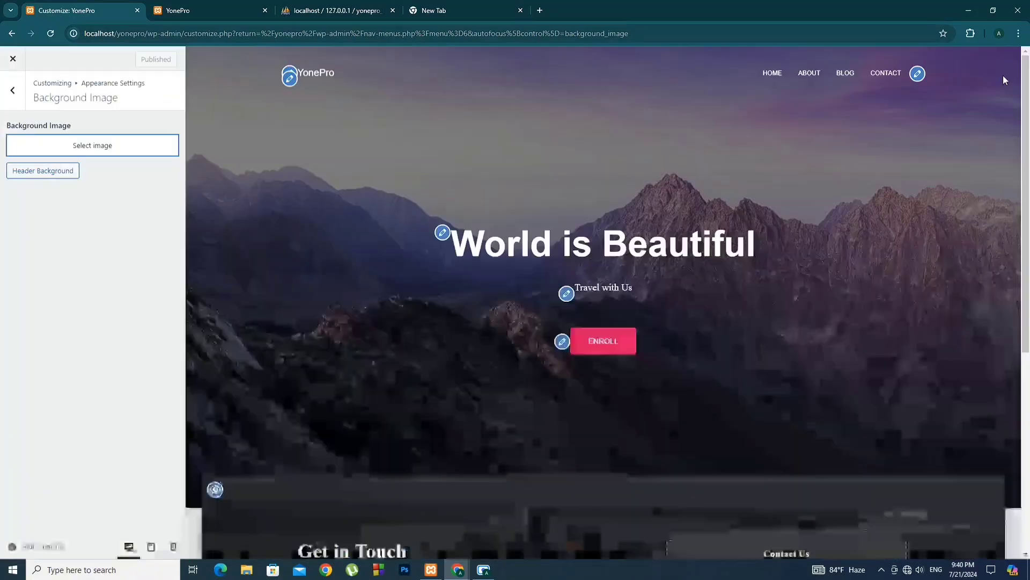
click(13, 58)
Look over the list of installed plugins and the list of site users
click(32, 350)
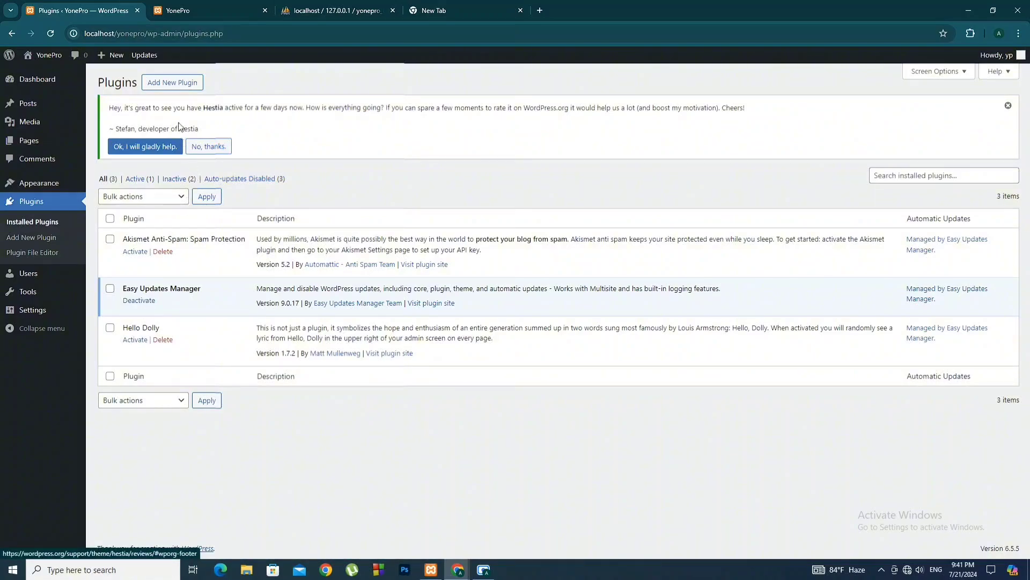
click(27, 272)
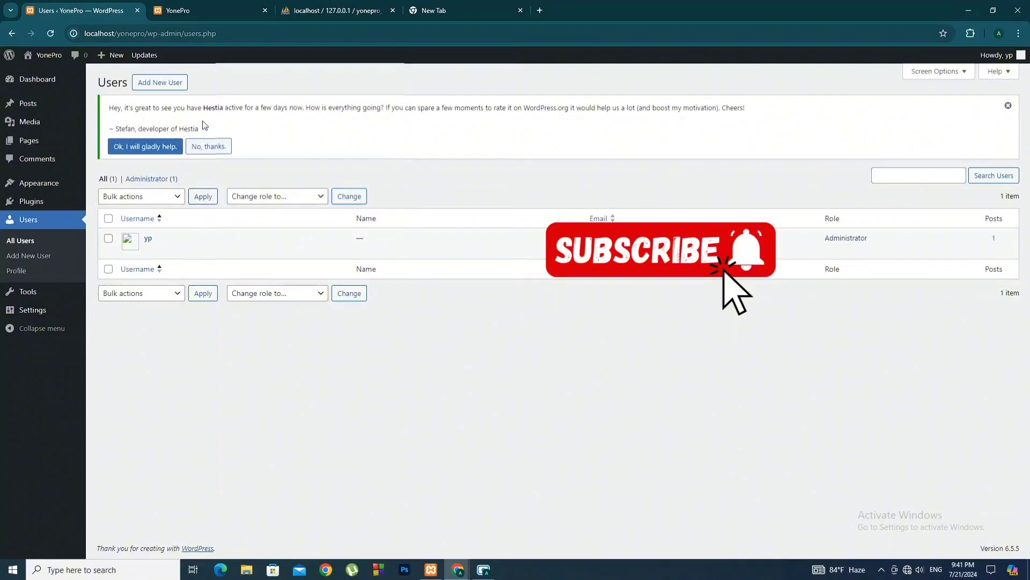
Try out the Add New User form with the Editor role, and leave it unsubmitted for the Profile page
click(169, 83)
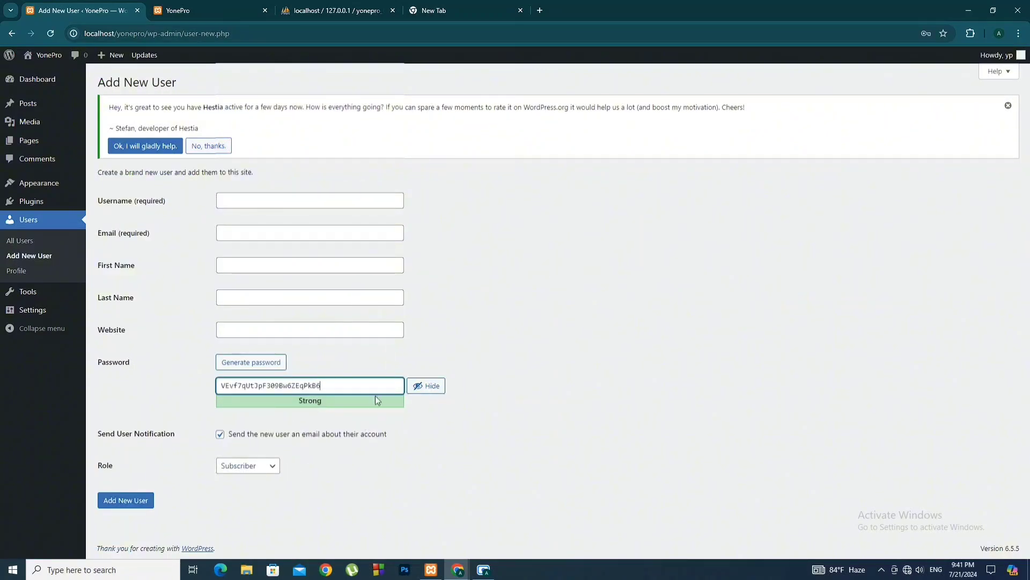
click(304, 198)
click(307, 232)
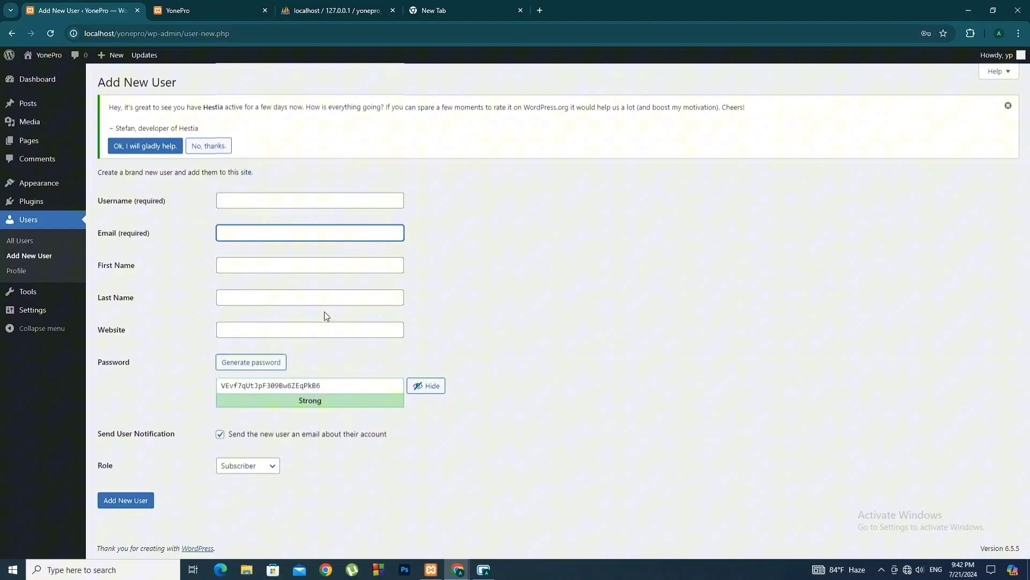
click(274, 460)
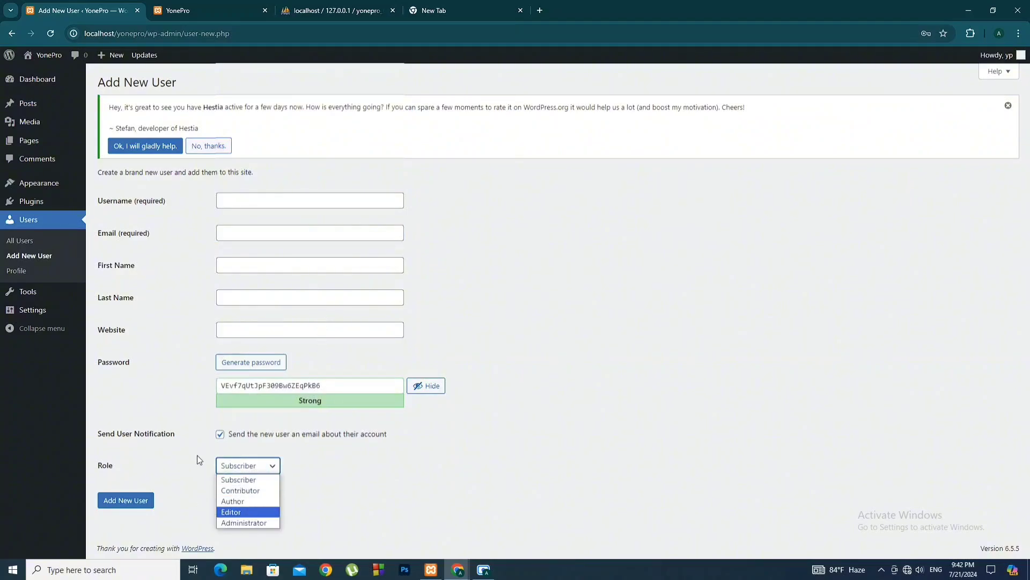
click(239, 512)
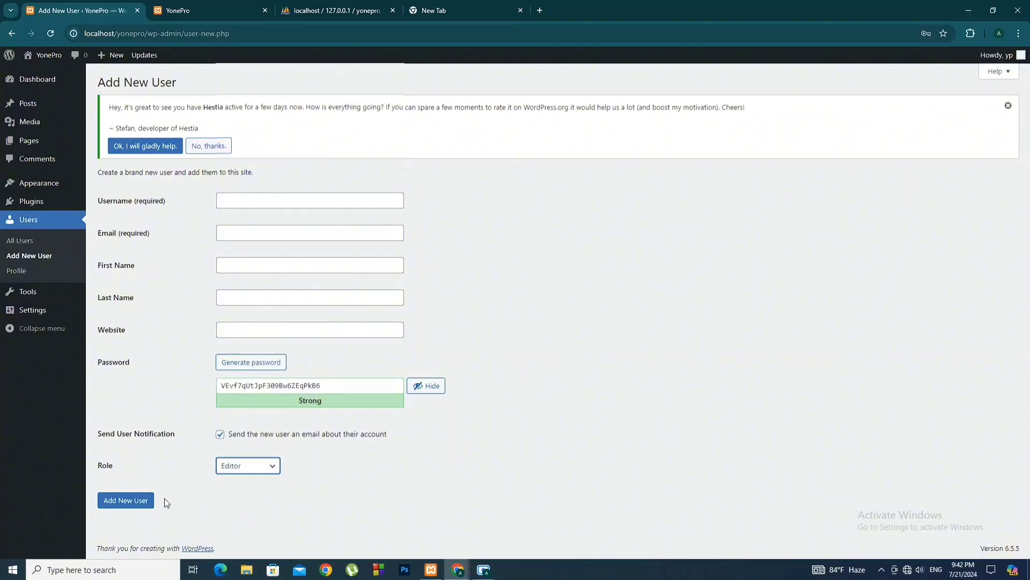
click(16, 270)
Examine the General Settings from site title to week start, and the Writing Settings for post defaults, email posting and update services
click(32, 310)
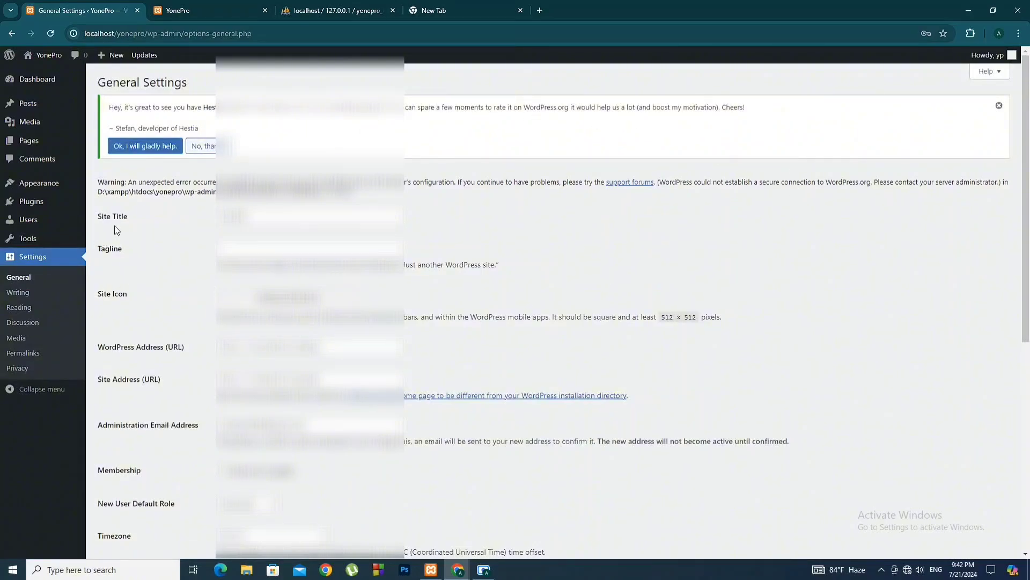
scroll(125, 231, down, 1)
scroll(117, 231, down, 1)
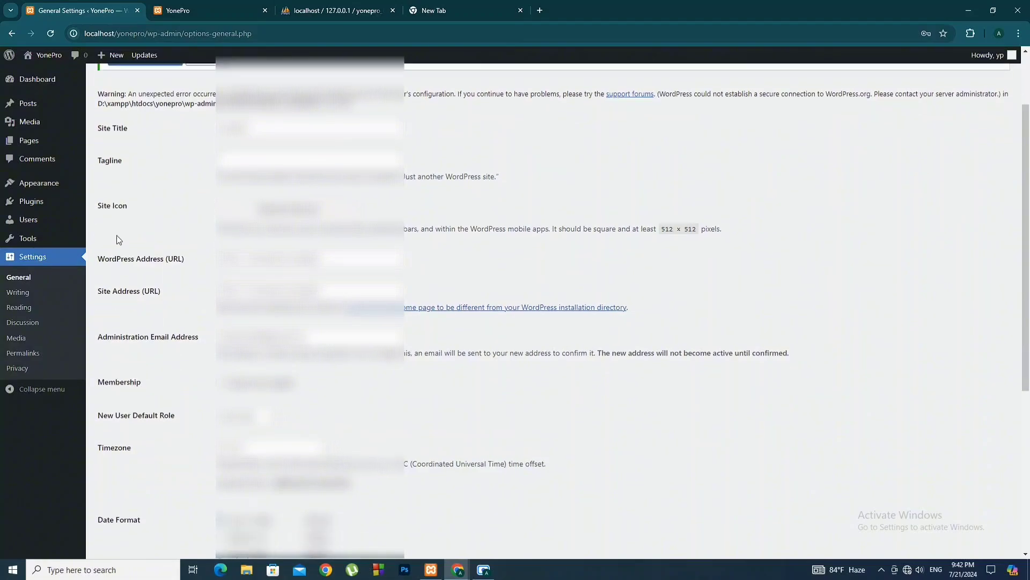
scroll(142, 247, down, 1)
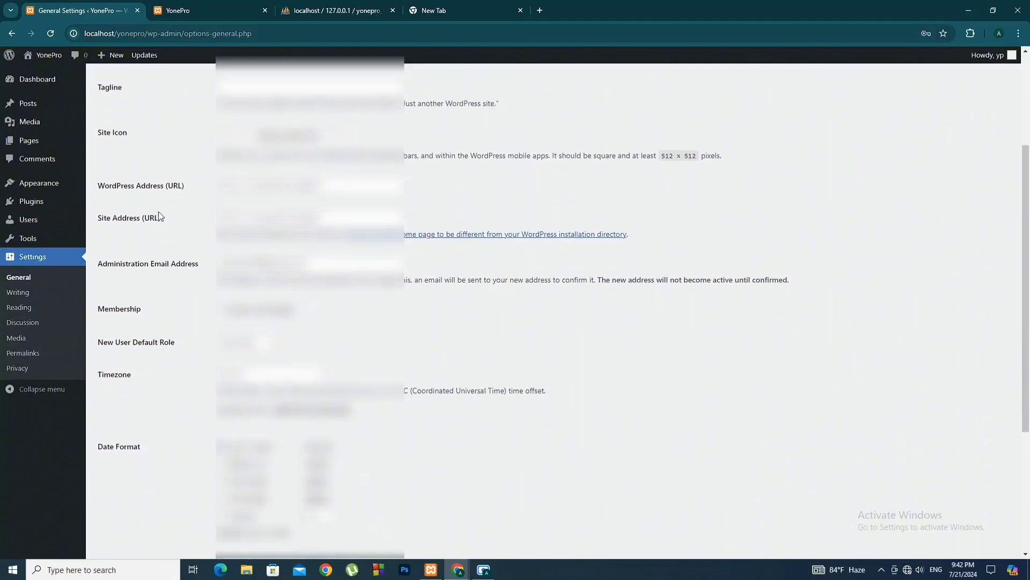
scroll(148, 244, down, 2)
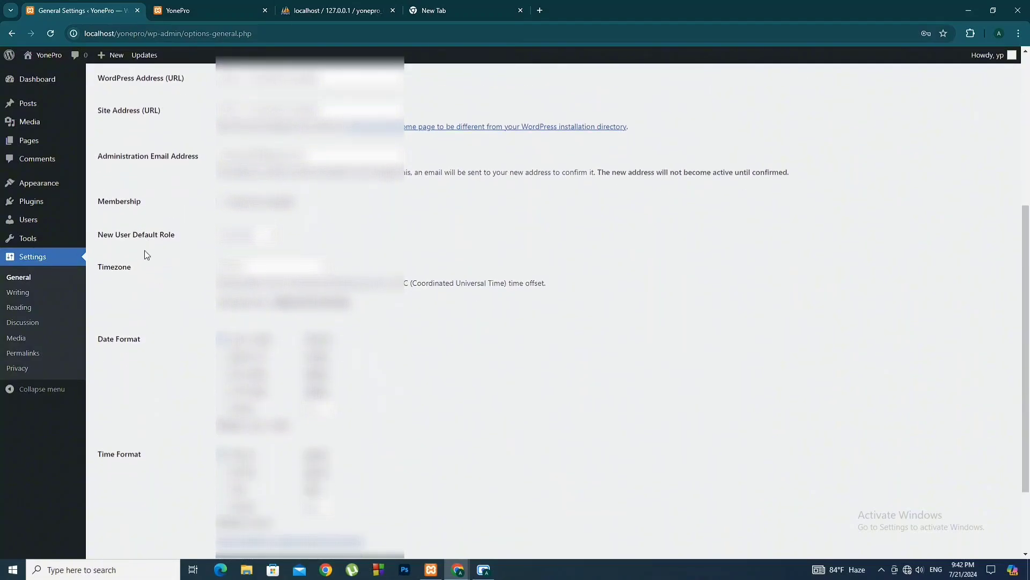
scroll(122, 292, down, 1)
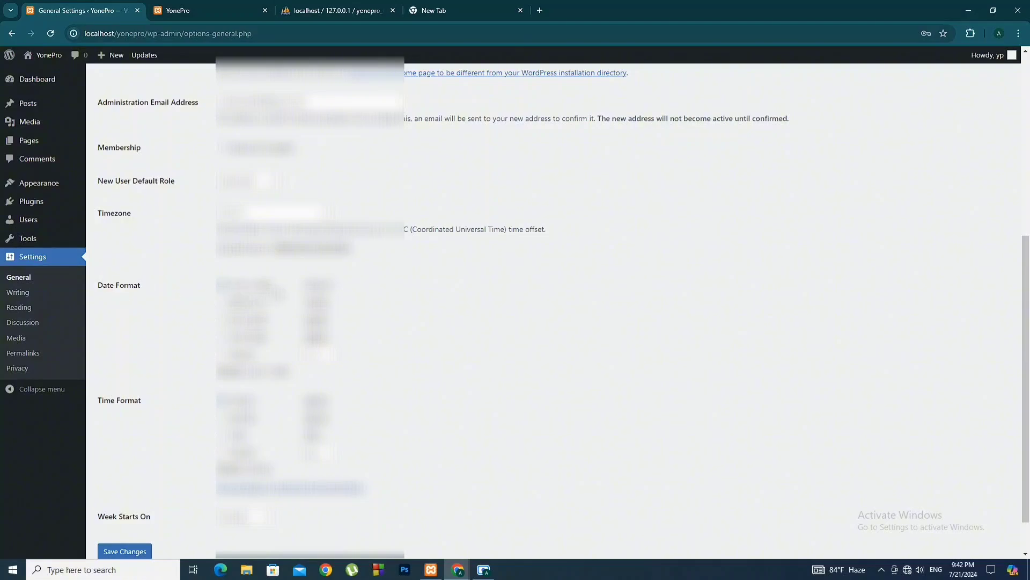
scroll(144, 317, down, 1)
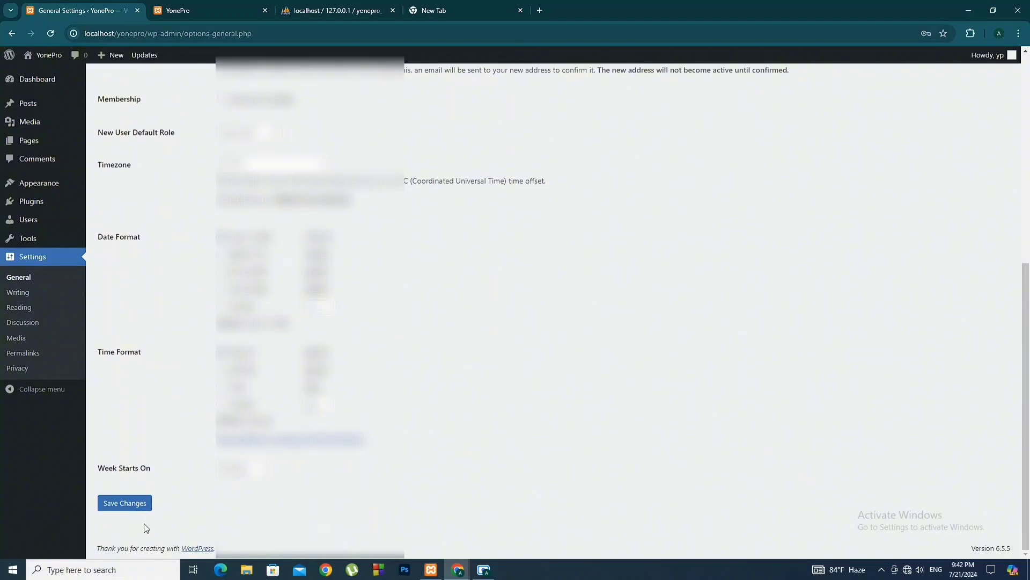
click(17, 293)
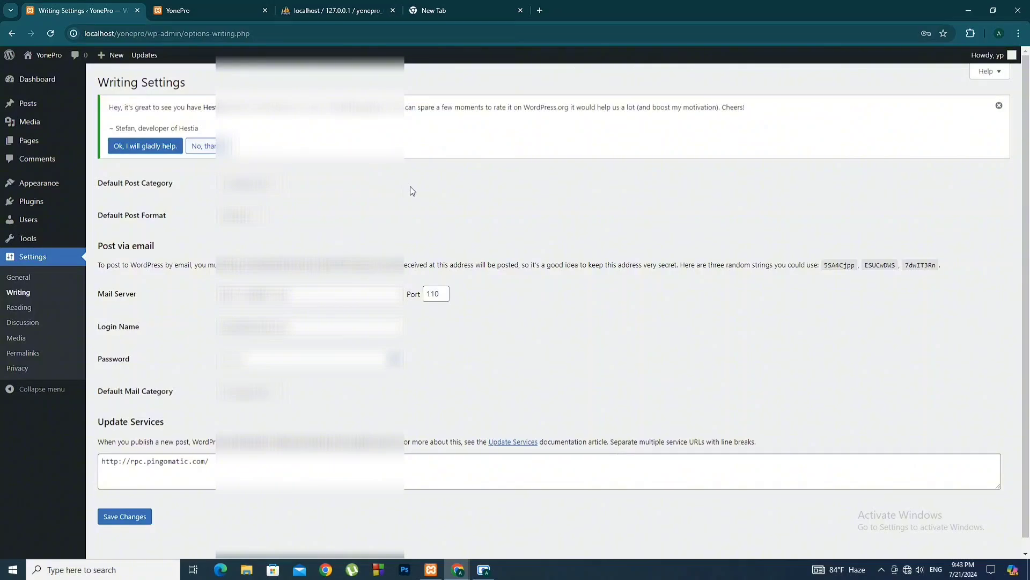
scroll(500, 250, down, 1)
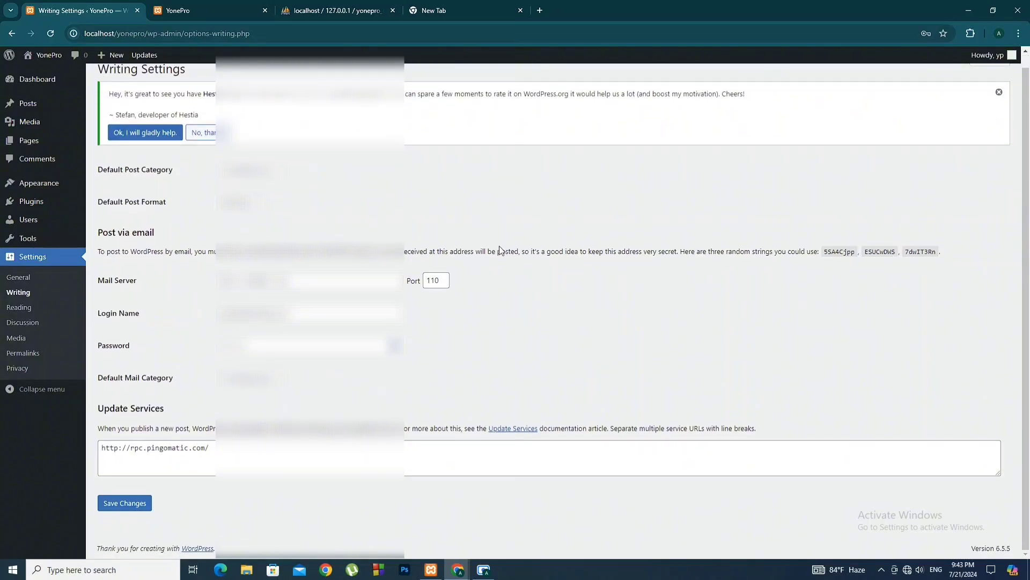
In the Reading Settings, try the latest posts homepage option, and reselect a static page with yonepro as both homepage and posts page
click(20, 308)
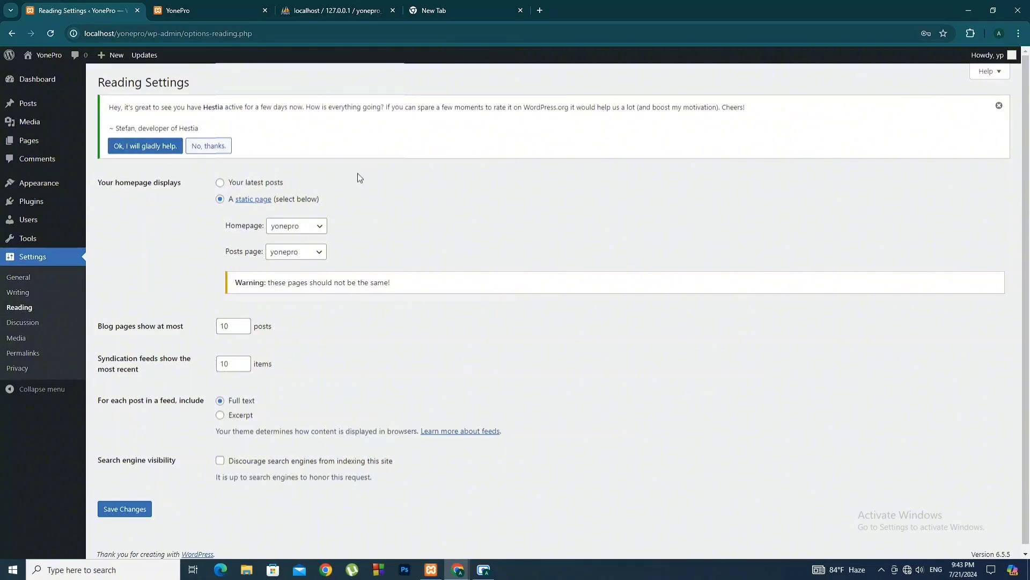
click(220, 183)
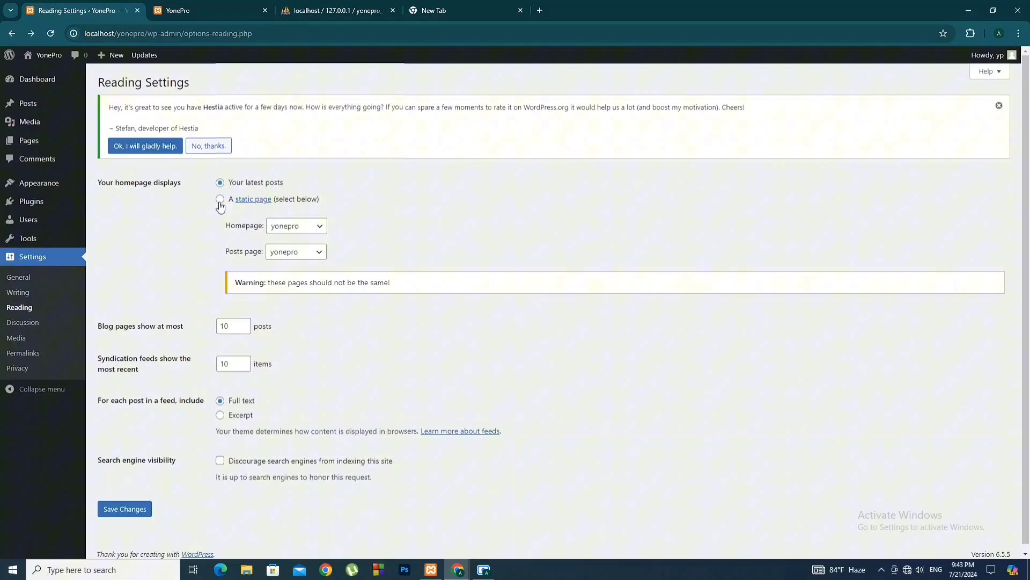
click(220, 200)
click(290, 226)
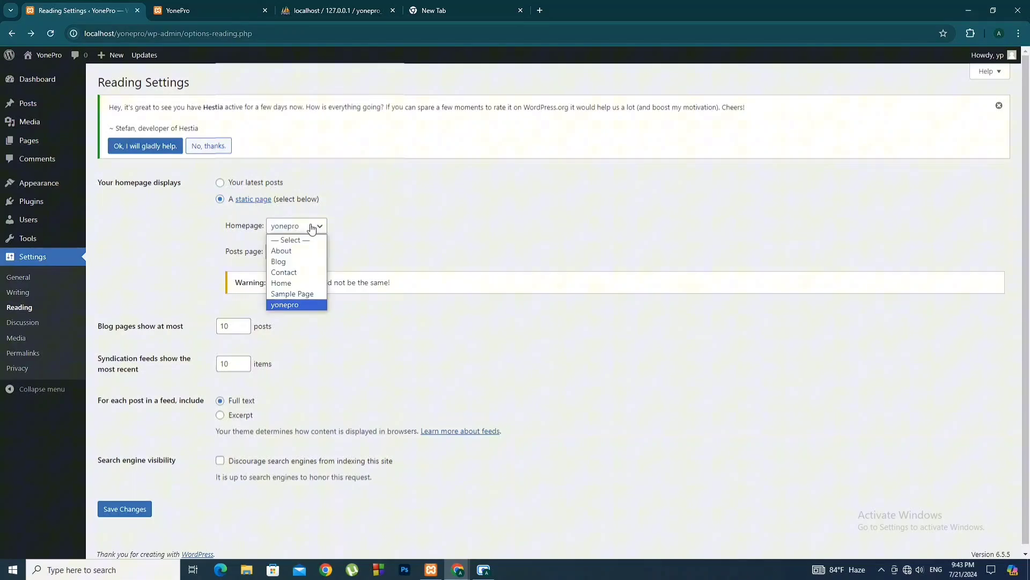
click(294, 303)
click(290, 253)
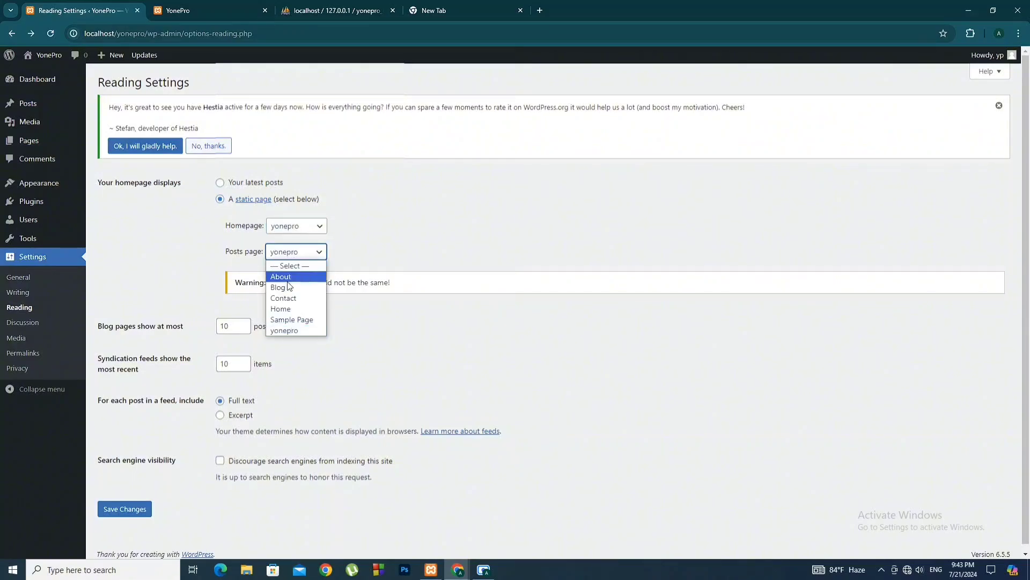
click(285, 329)
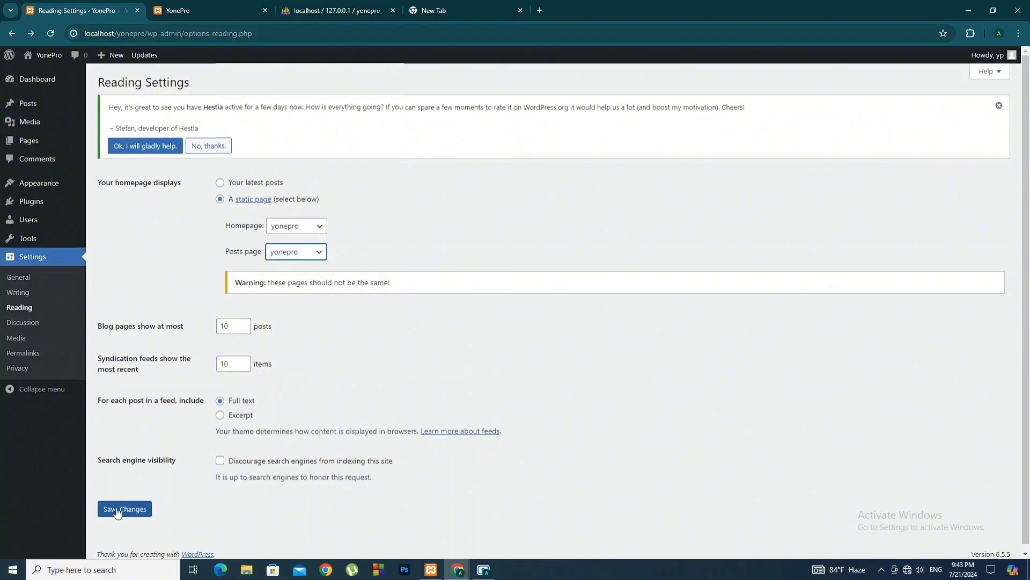
Review the Discussion Settings from the default post options down to the avatar choices and save them
click(22, 322)
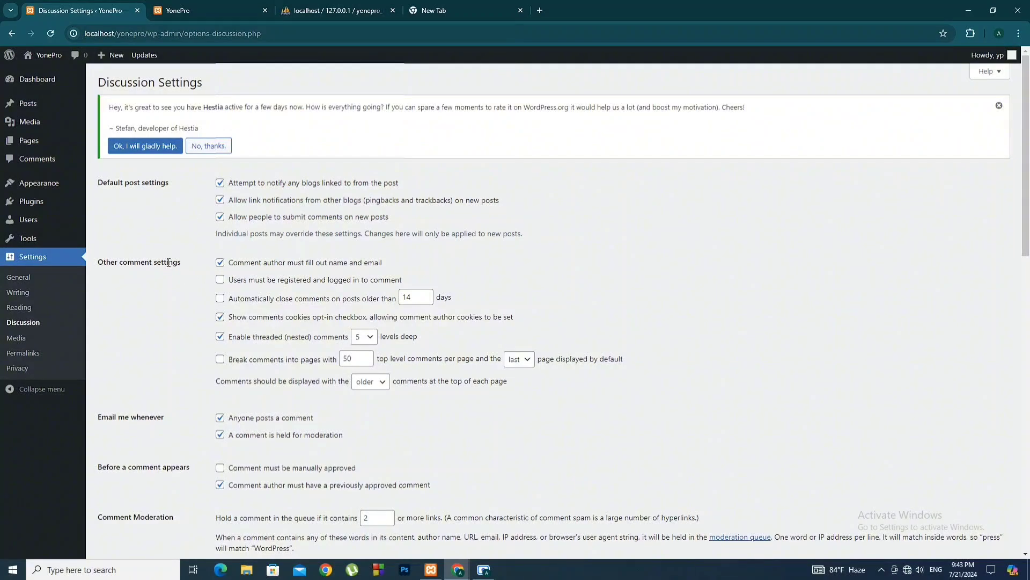
scroll(255, 269, down, 3)
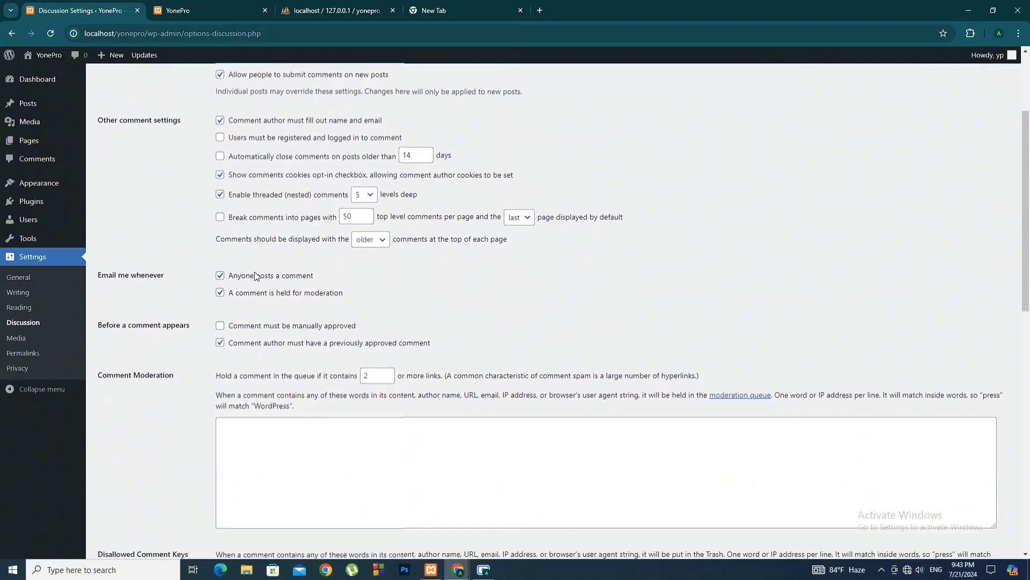
scroll(257, 282, down, 2)
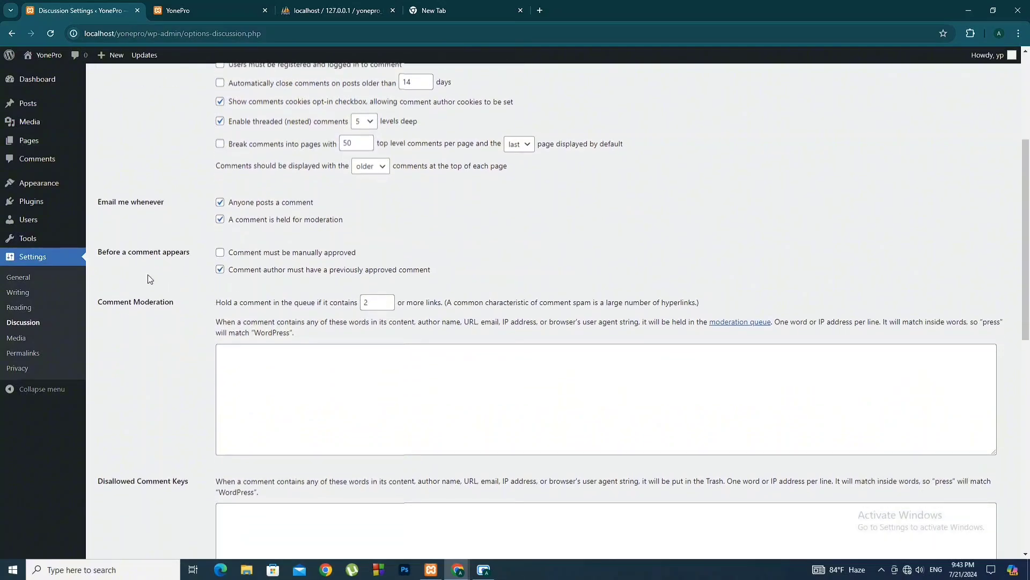
scroll(246, 272, down, 3)
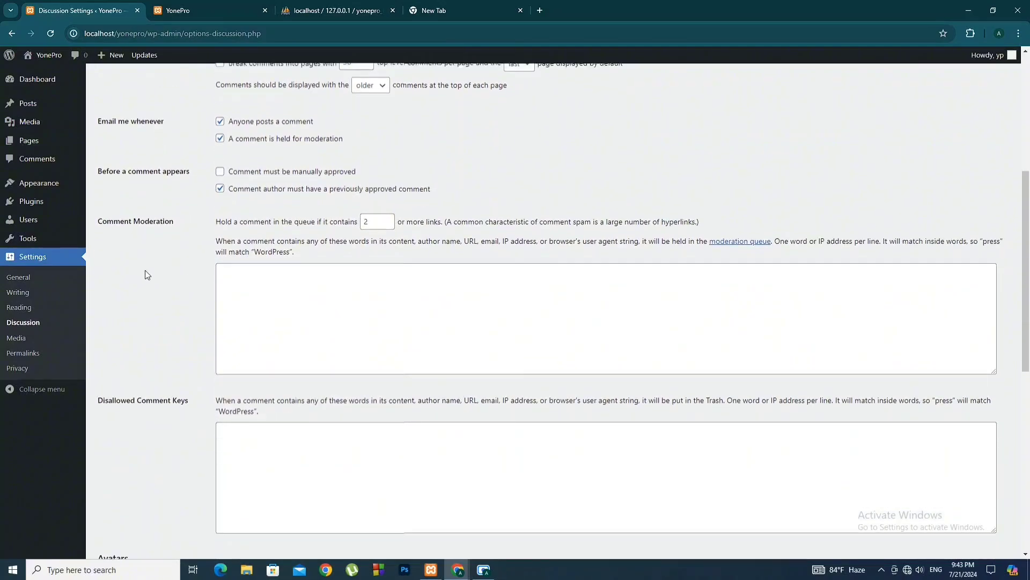
scroll(435, 316, down, 7)
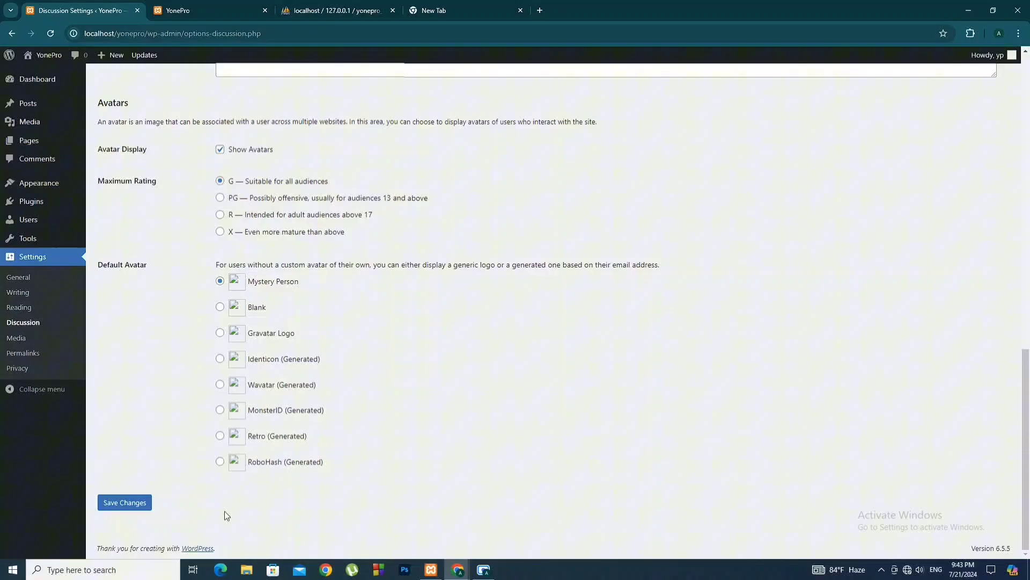
click(142, 503)
Examine the Media Settings, and in the Permalink Settings try the Plain structure, reselect Day and name and review the optional bases
click(16, 341)
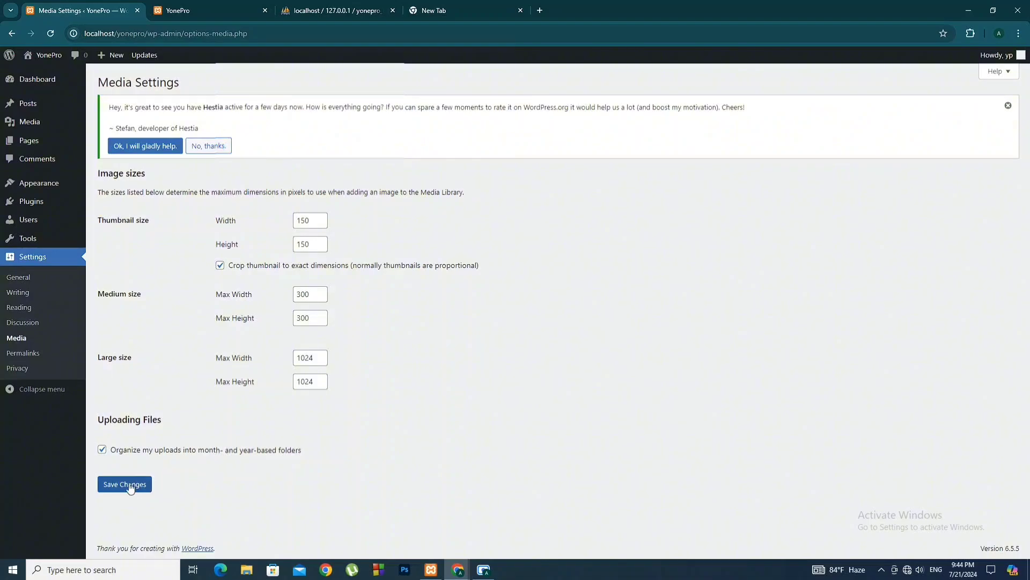
click(25, 353)
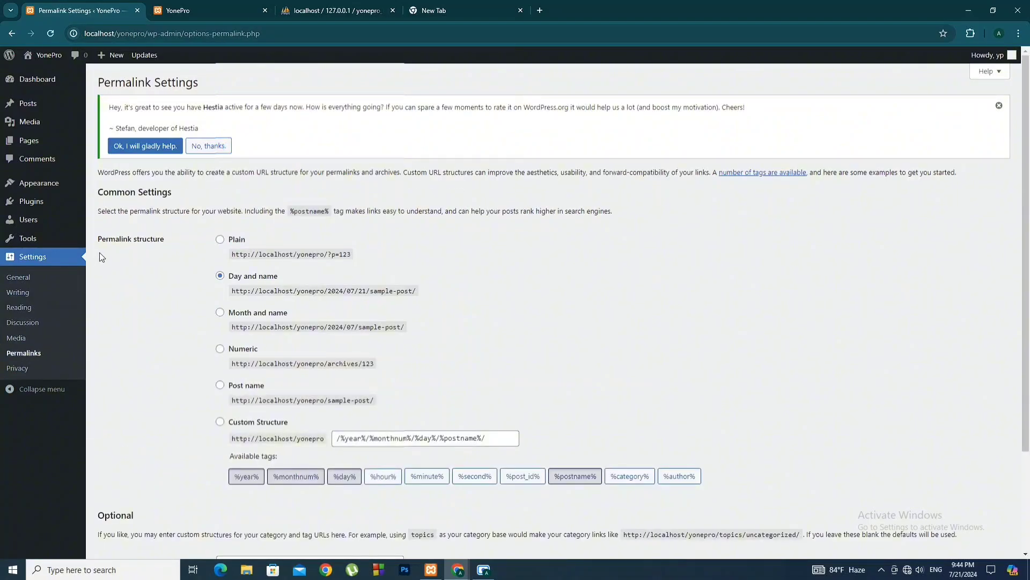
click(221, 240)
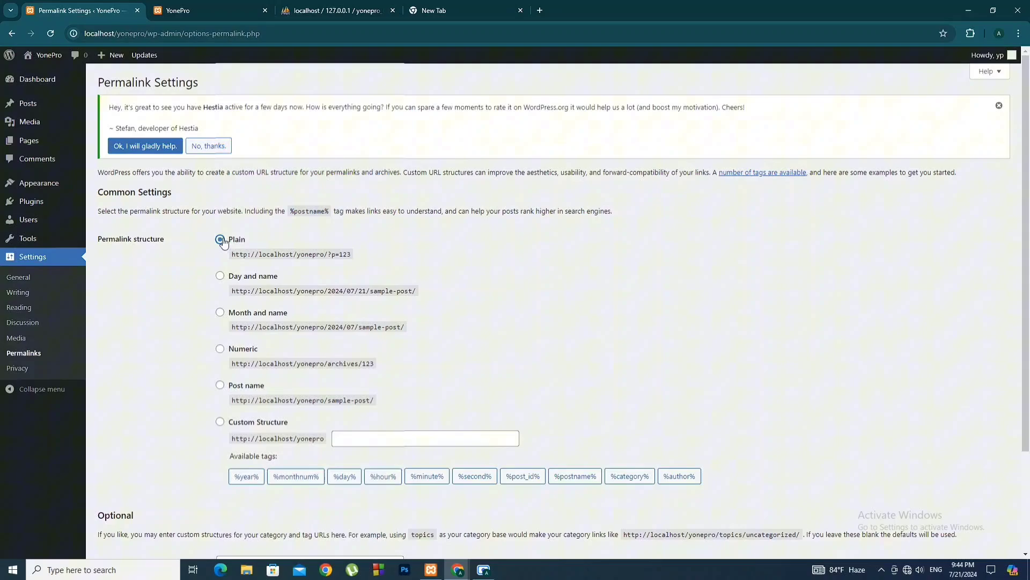
click(220, 277)
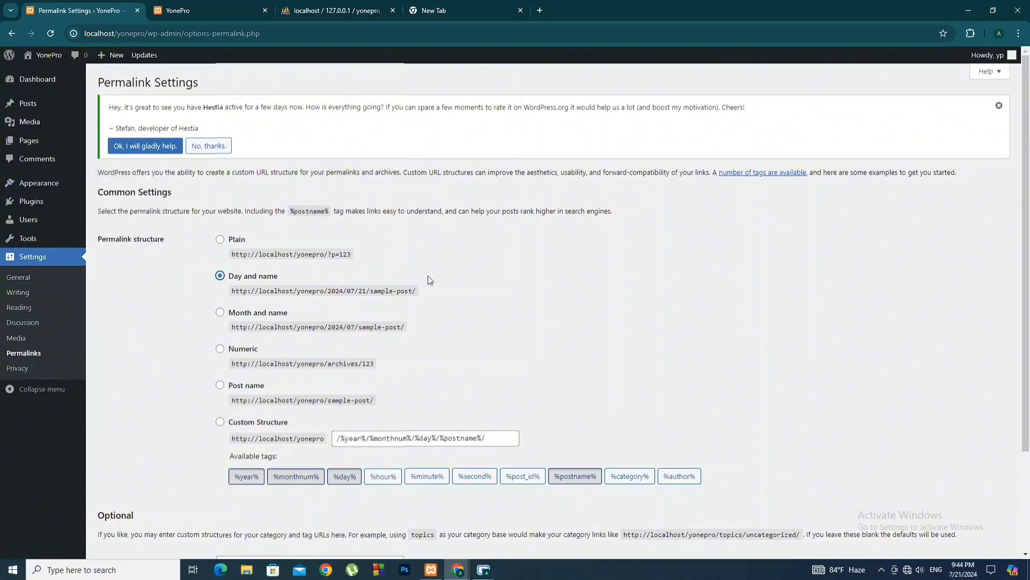
scroll(419, 285, down, 2)
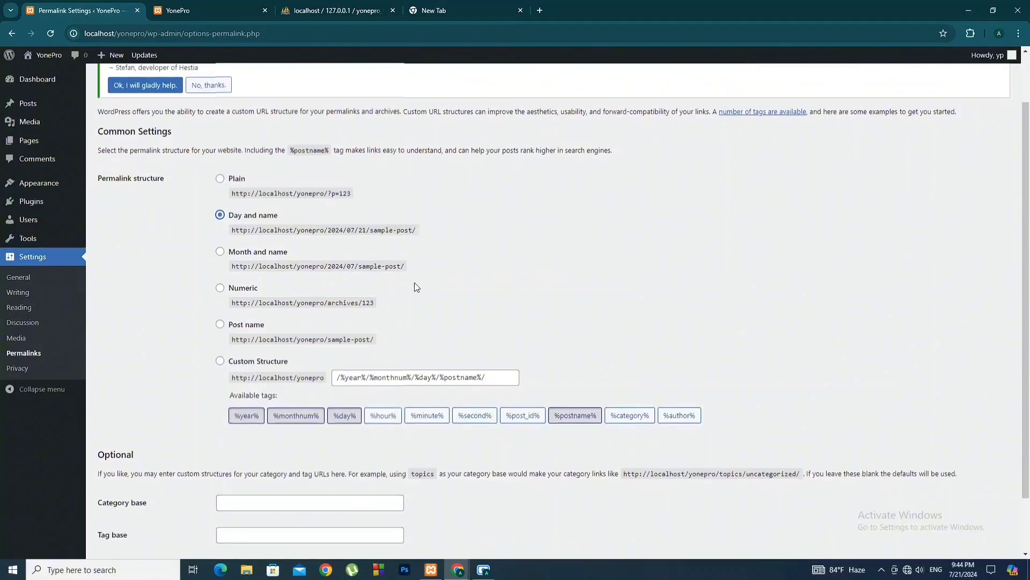
scroll(417, 287, down, 2)
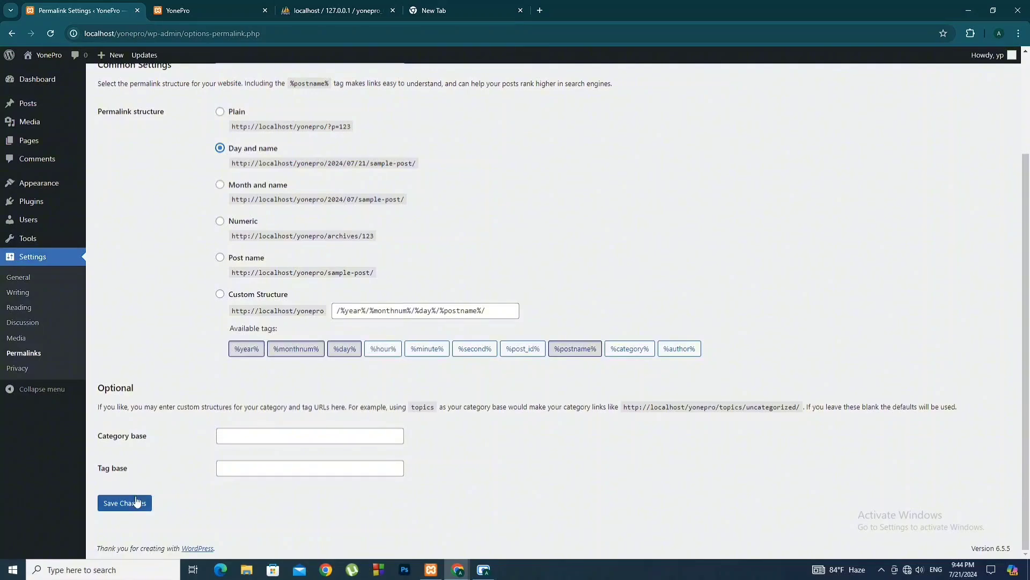
Examine the Privacy Settings and check which pages can be chosen as the Privacy Policy page
click(21, 369)
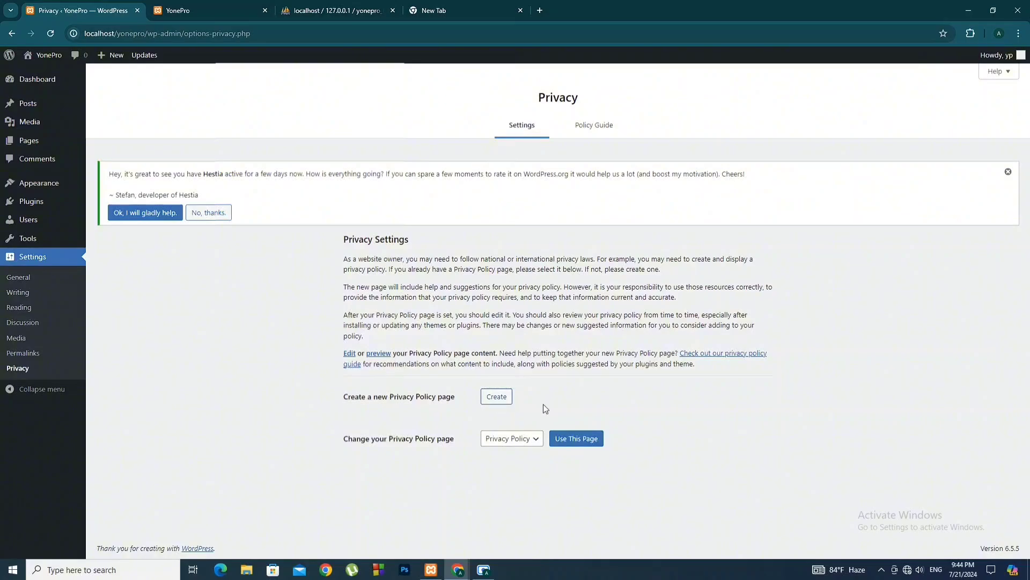
click(536, 439)
click(510, 501)
Try collapsing and expanding the admin navigation menu, and return to the Dashboard home
click(32, 390)
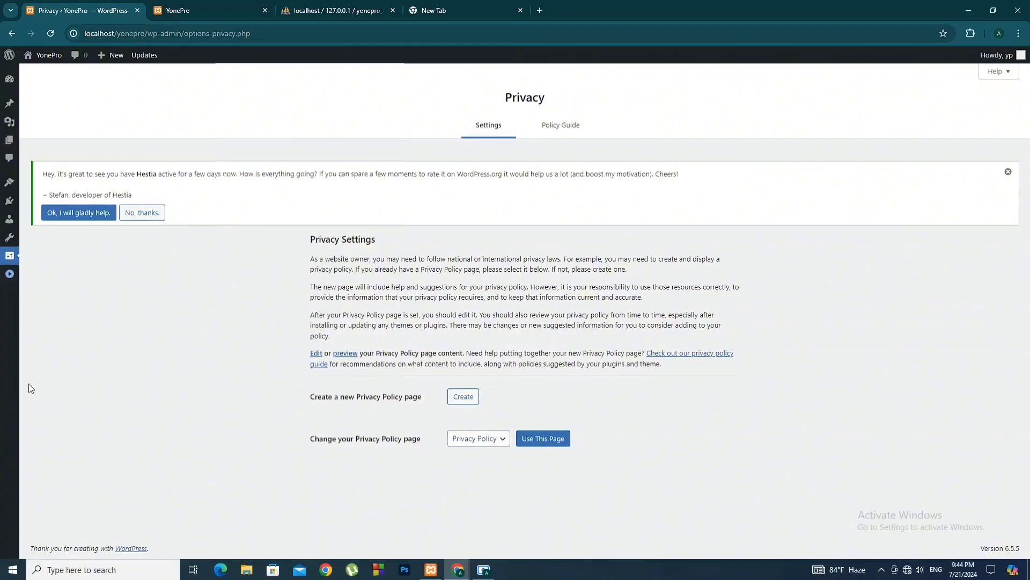
click(11, 276)
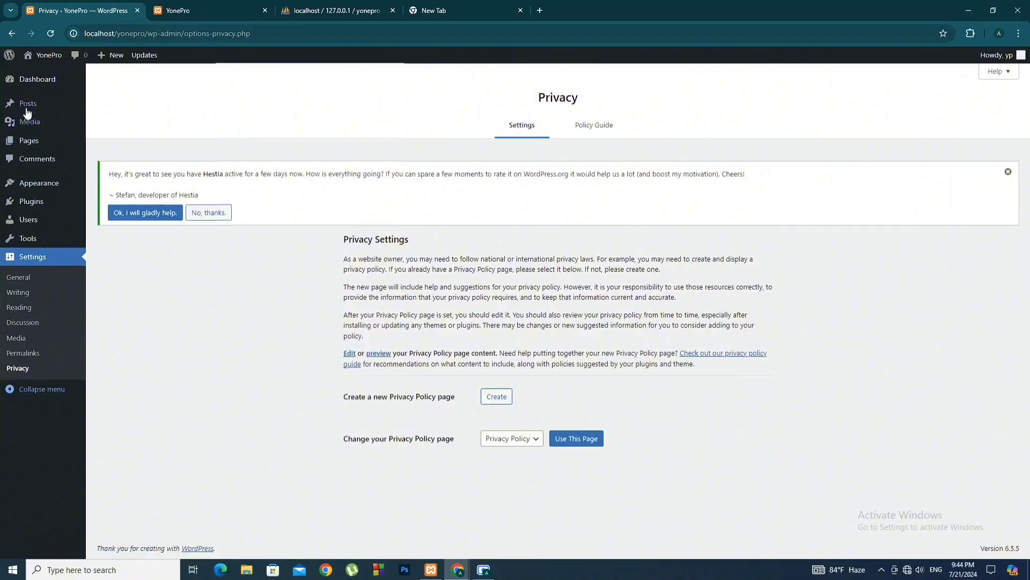
click(32, 79)
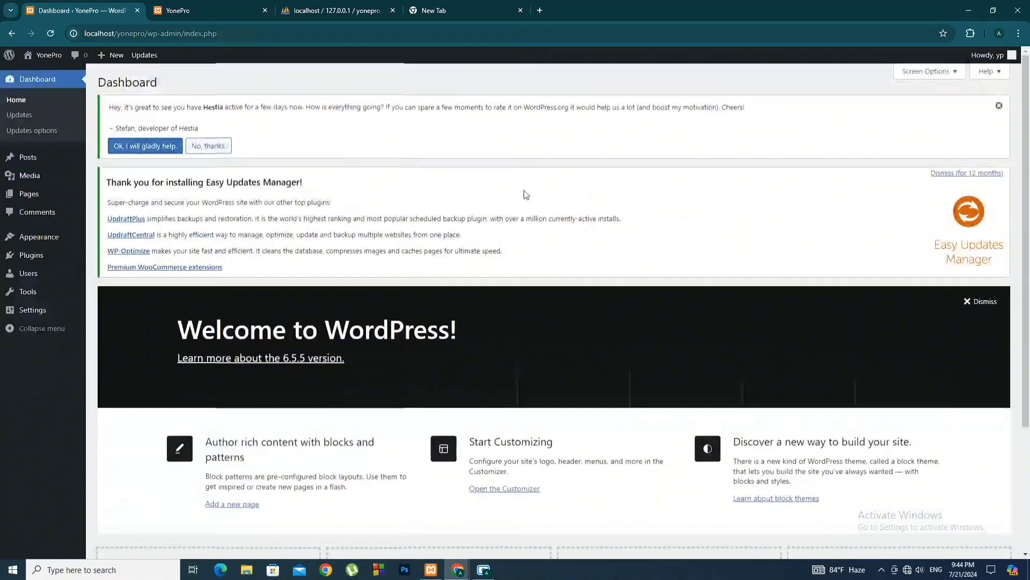